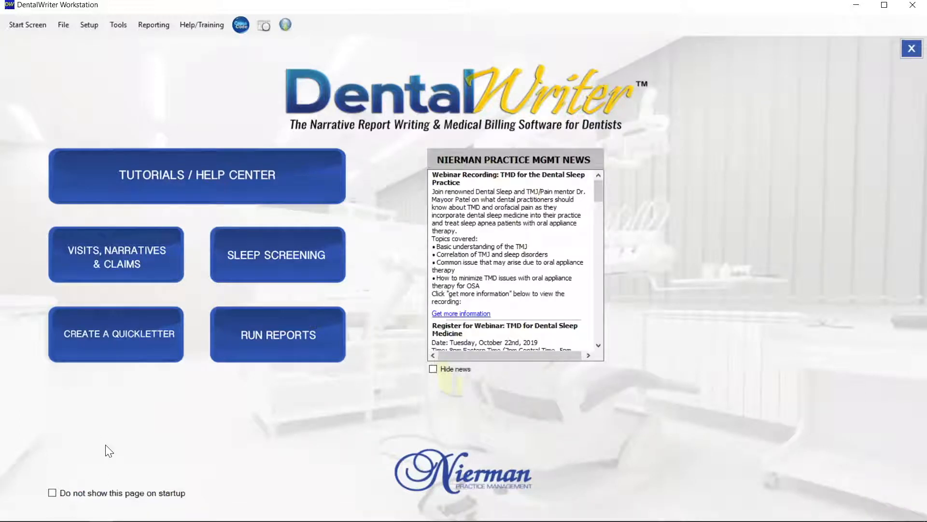
# Step: Open the visits, narratives and claims area, and in the browser submit the completed online patient registration form
pyautogui.click(133, 261)
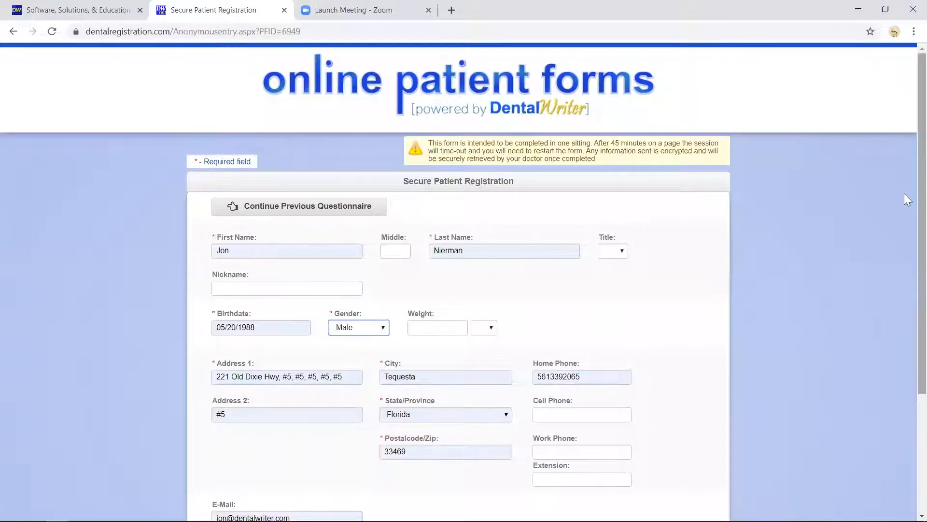
pyautogui.scroll(-4, 904, 193)
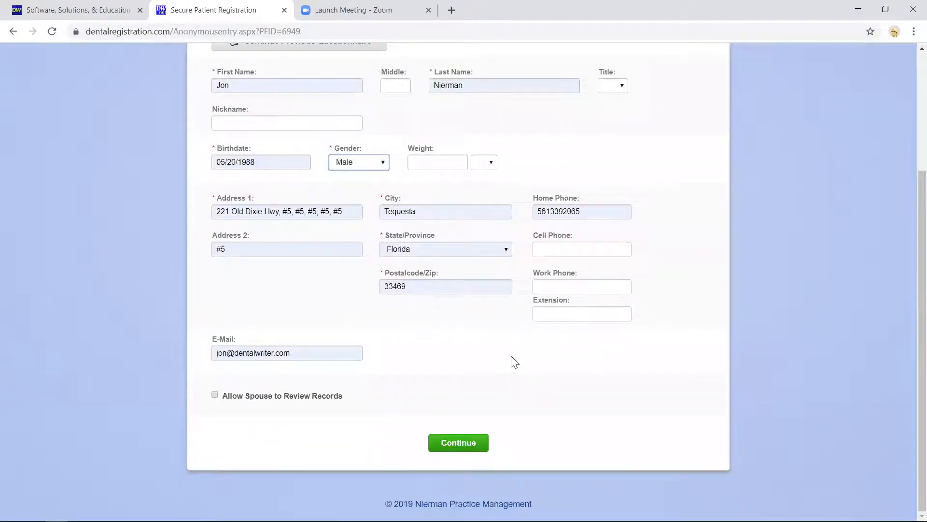
pyautogui.click(458, 446)
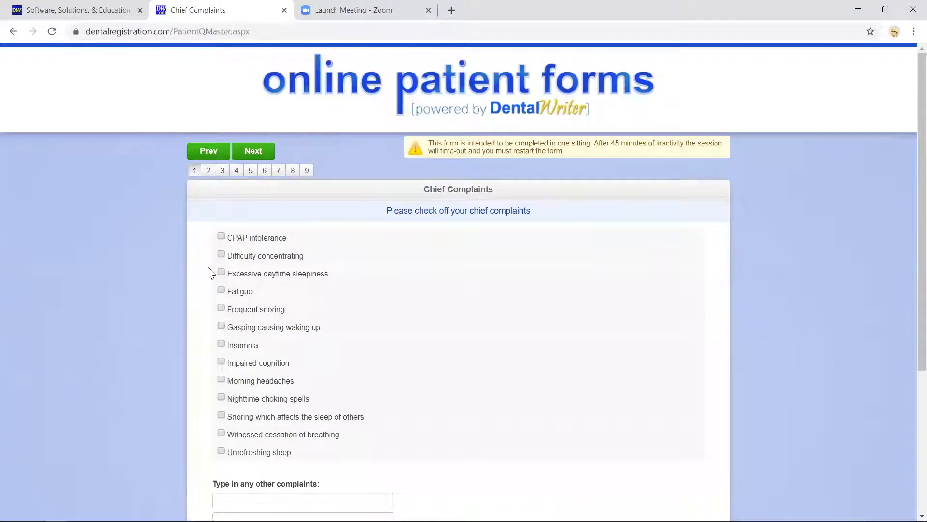
# Step: Submit the chief complaints CPAP intolerance, excessive daytime sleepiness, fatigue, frequent snoring, gasping causing waking up, insomnia and snoring which affects the sleep of others
pyautogui.click(220, 236)
pyautogui.click(221, 272)
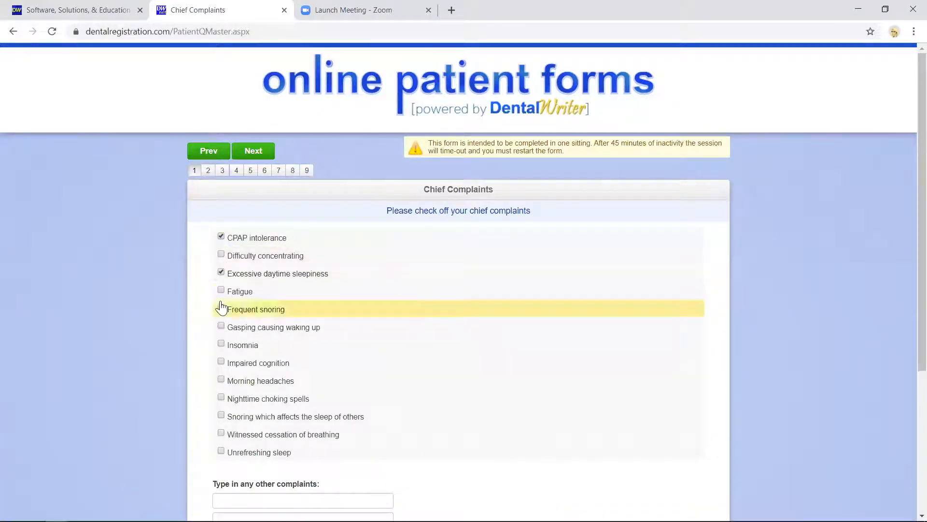
pyautogui.click(221, 290)
pyautogui.click(221, 308)
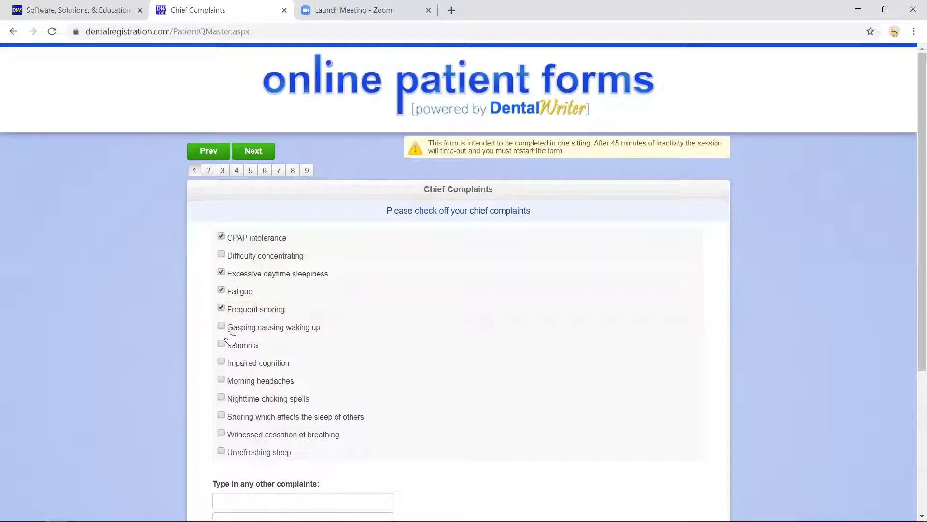
pyautogui.click(222, 326)
pyautogui.click(221, 343)
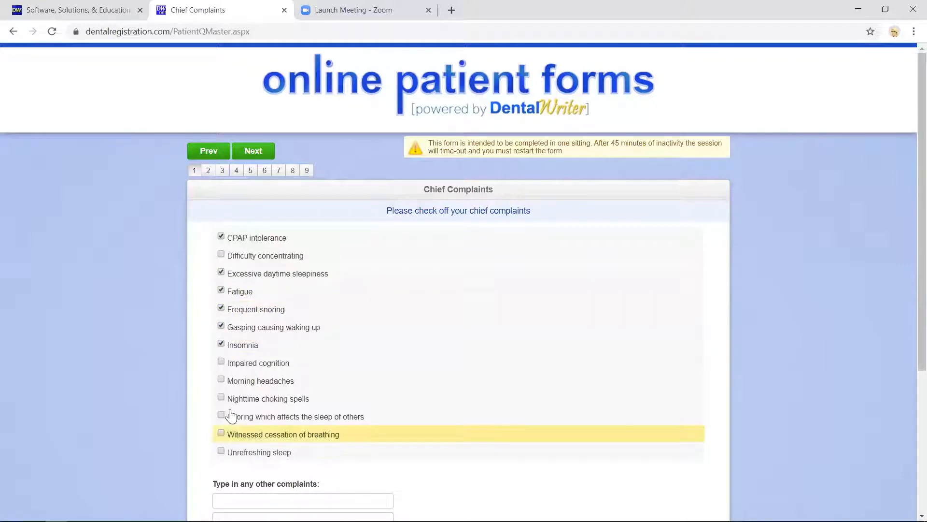
pyautogui.click(221, 415)
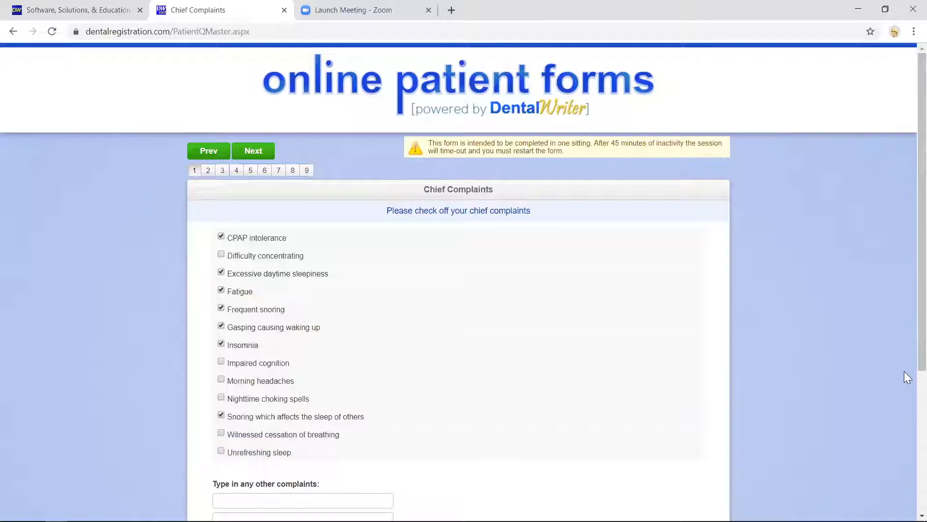
pyautogui.scroll(-5, 904, 411)
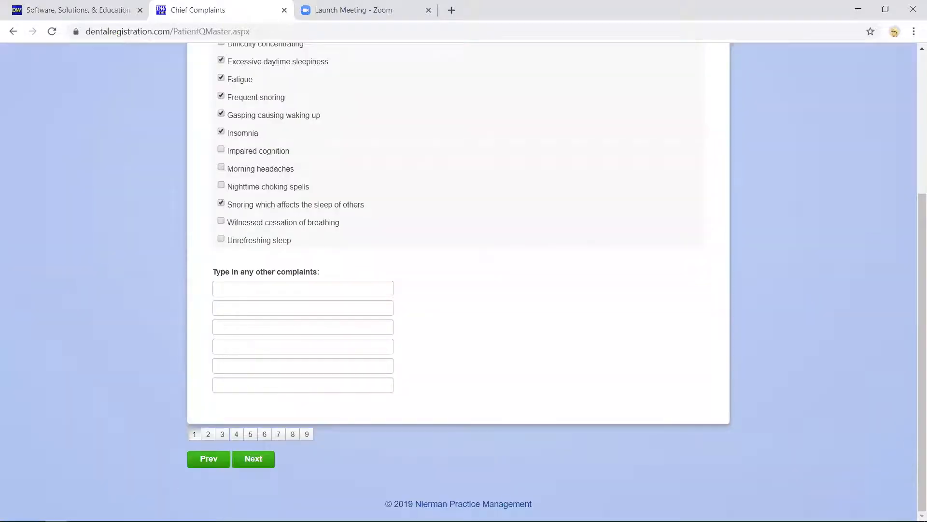
pyautogui.click(252, 459)
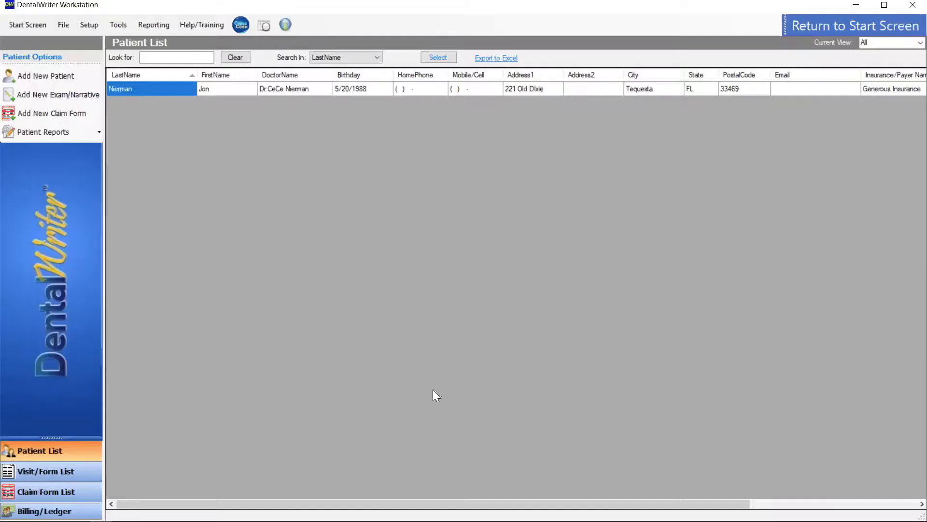
# Step: In DentalWriter, open the patient's visits and forms, and open the sleep chief complaints in the History/Exam/Workup form for editing
pyautogui.doubleClick(149, 90)
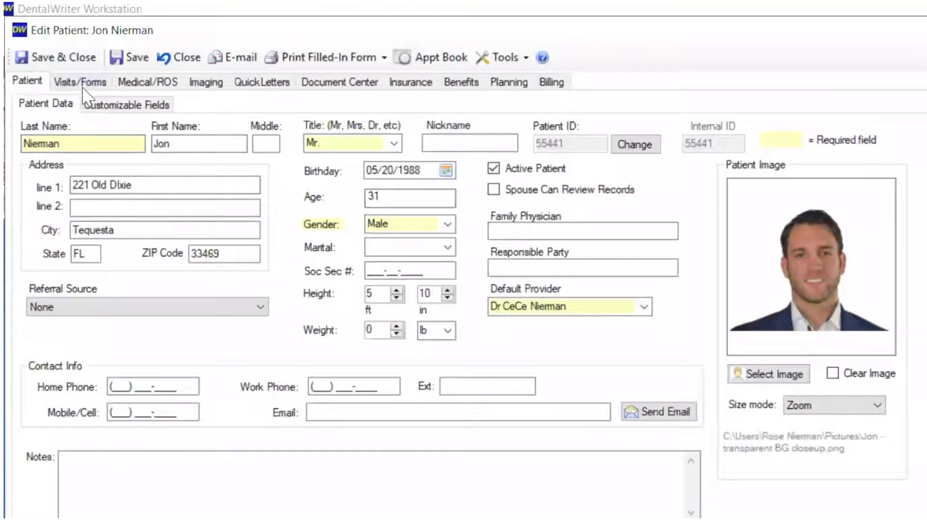
pyautogui.click(87, 81)
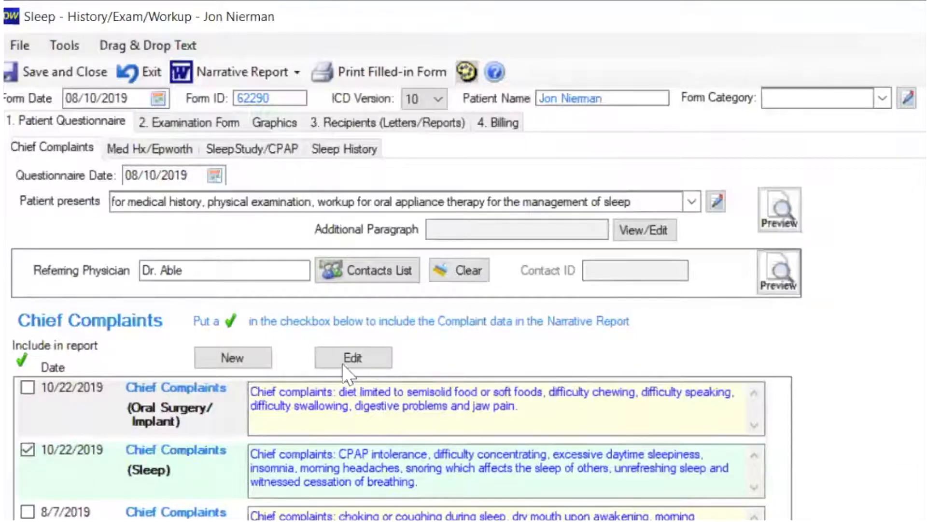
pyautogui.click(366, 359)
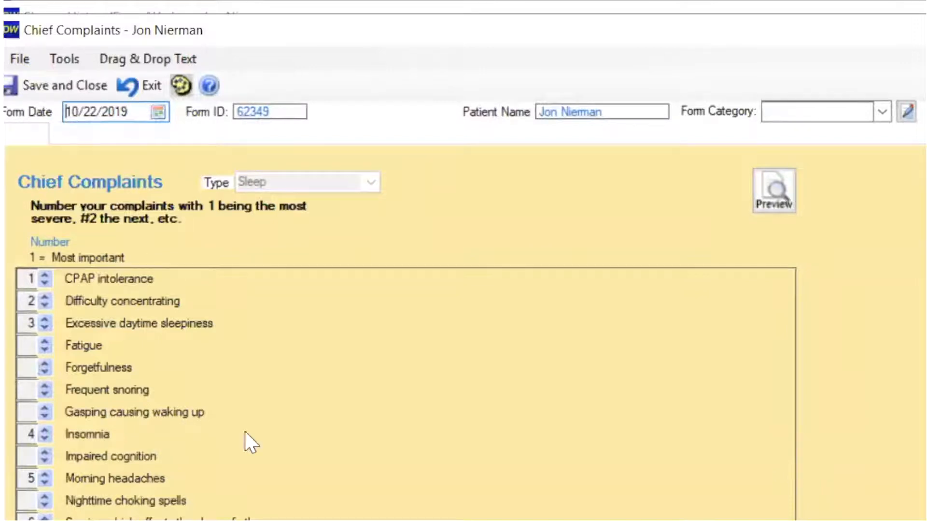
# Step: Preview the generated report text for the sleep chief complaints, and save and close the complaints form
pyautogui.click(775, 199)
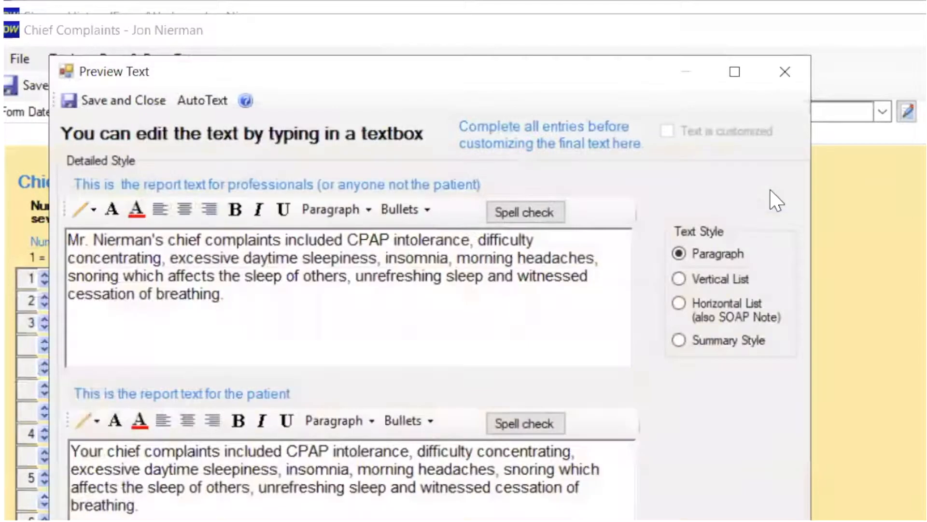
pyautogui.click(783, 74)
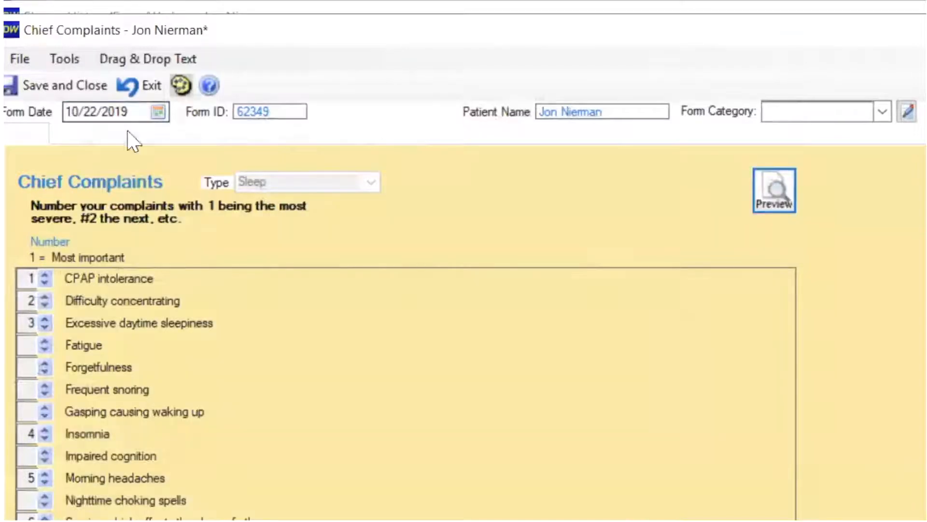
pyautogui.click(47, 87)
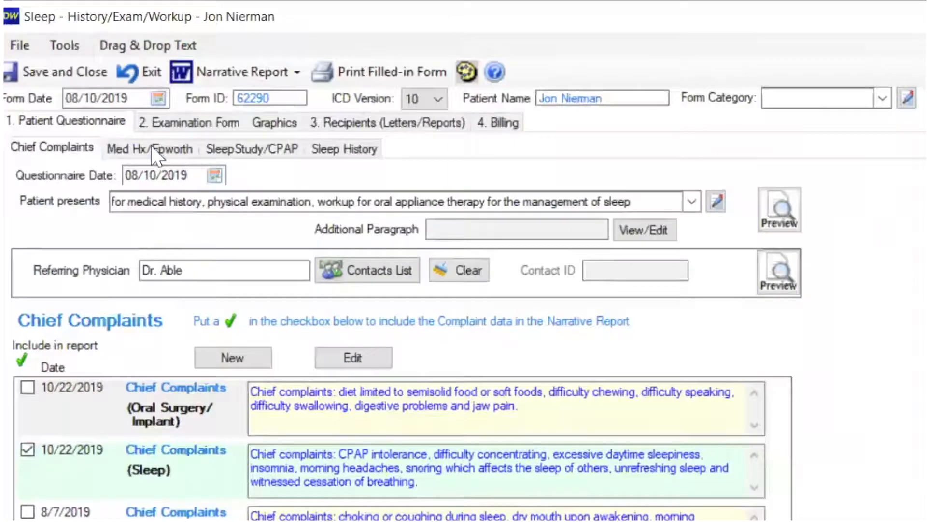
# Step: Examine the medical history, Epworth sleep questionnaire, sleep studies, CPAP intolerance reasons and other therapy attempts in the patient questionnaire
pyautogui.click(152, 149)
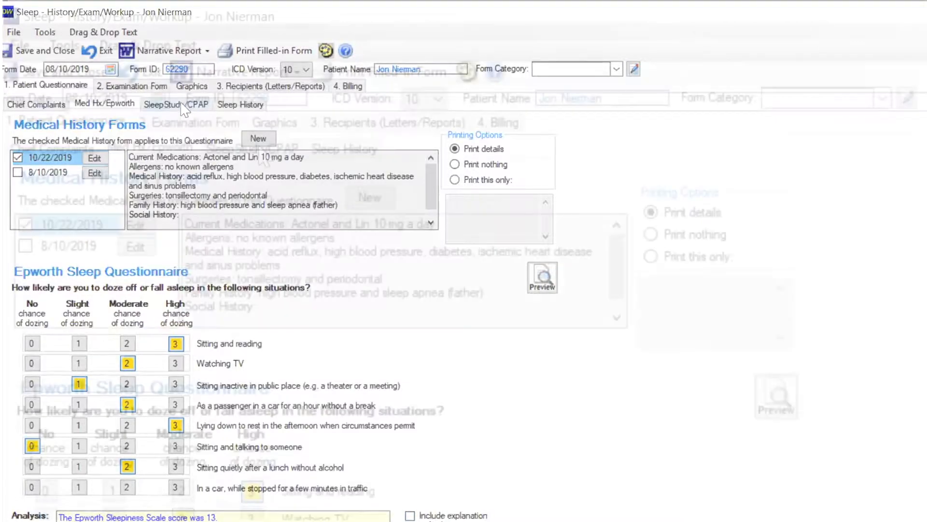
pyautogui.click(260, 149)
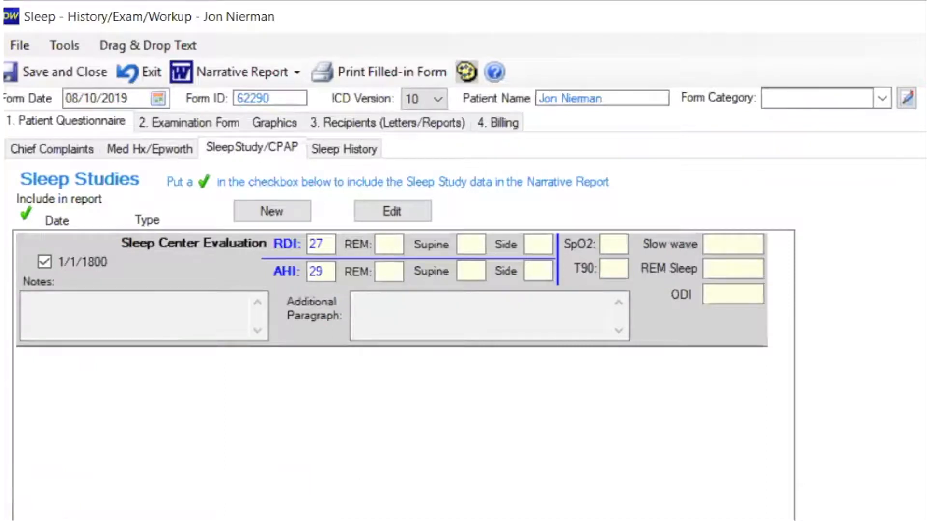
pyautogui.scroll(-5, 403, 338)
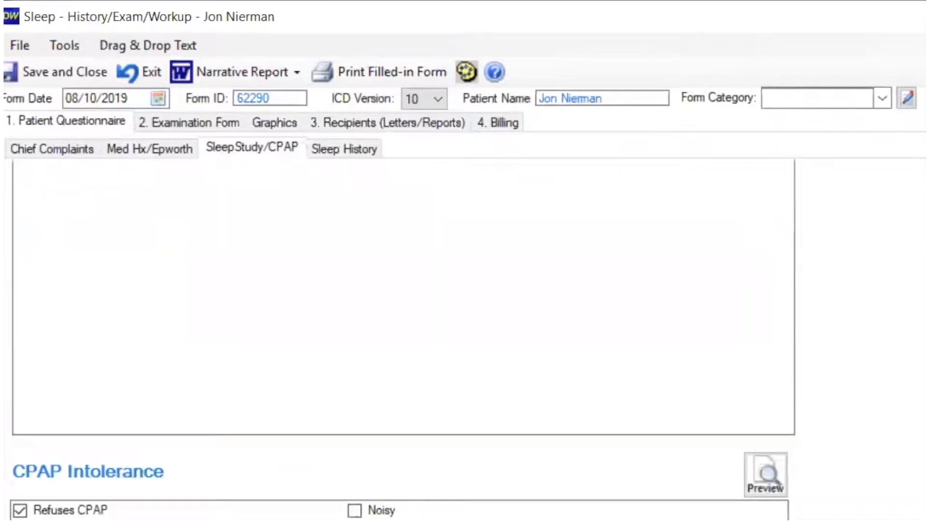
pyautogui.scroll(-3, 403, 387)
pyautogui.scroll(-1, 403, 372)
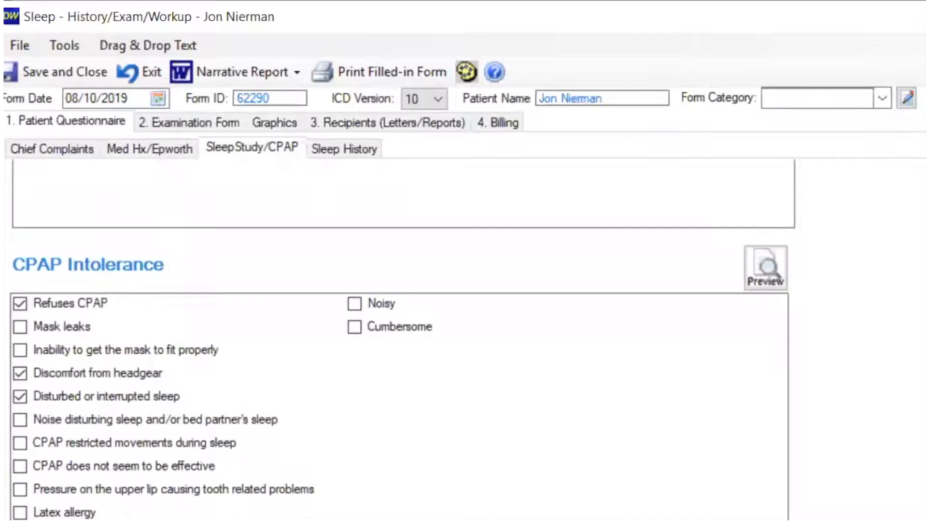
pyautogui.scroll(-2, 403, 372)
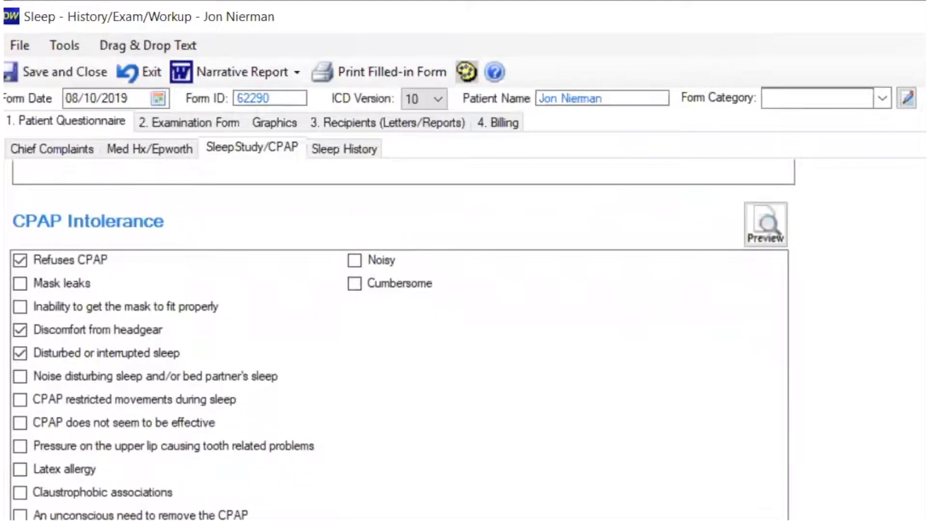
pyautogui.scroll(-1, 403, 372)
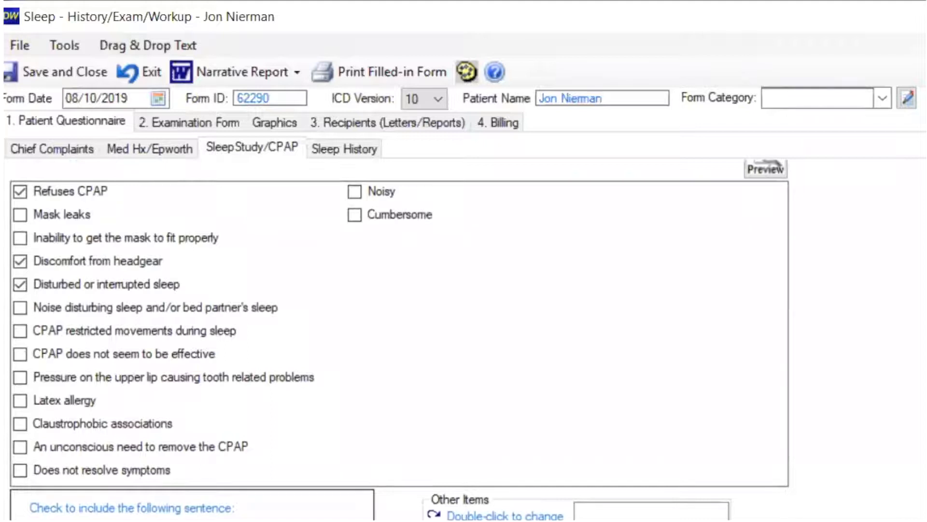
pyautogui.scroll(-9, 403, 372)
pyautogui.scroll(-3, 403, 372)
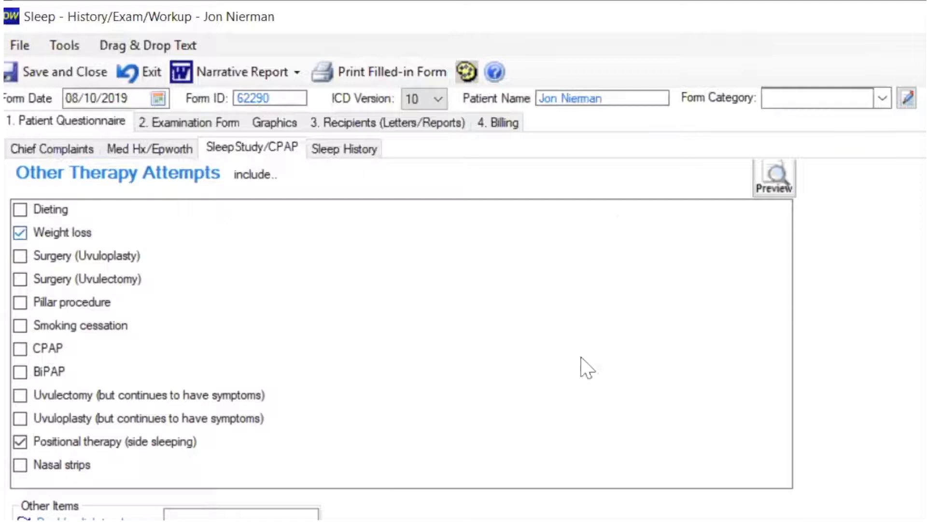
# Step: Preview the report text generated from the questionnaire's Sleep History section and close the preview
pyautogui.click(354, 150)
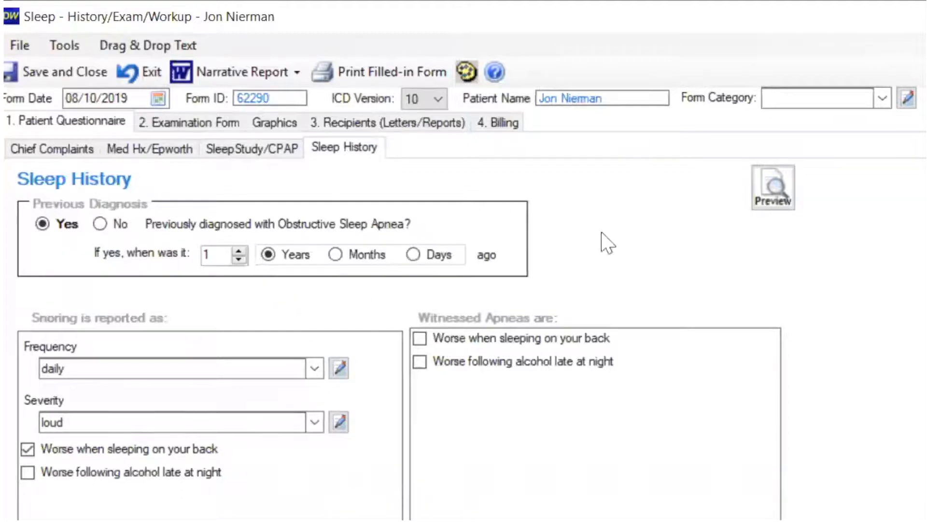
pyautogui.click(775, 194)
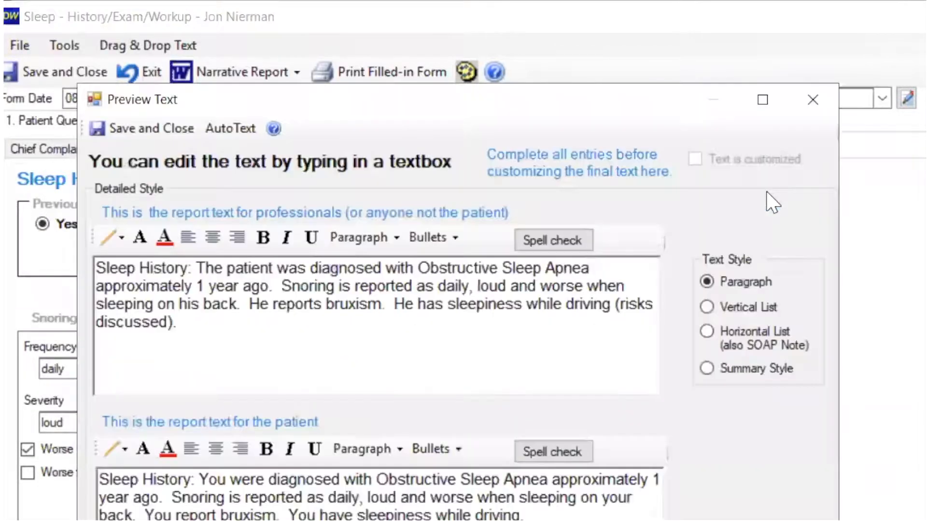
pyautogui.click(812, 99)
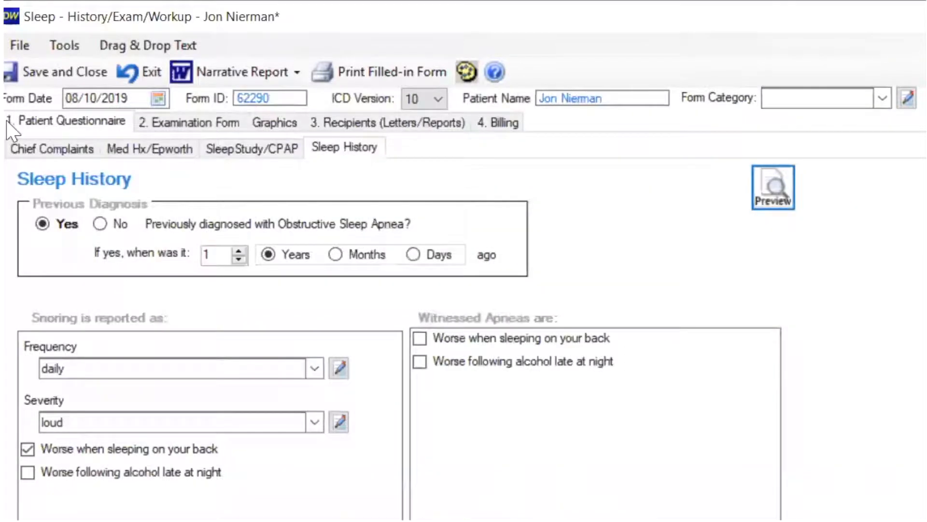
# Step: Examine the vital data, BMI and oral examination findings in the Examination Form
pyautogui.click(209, 126)
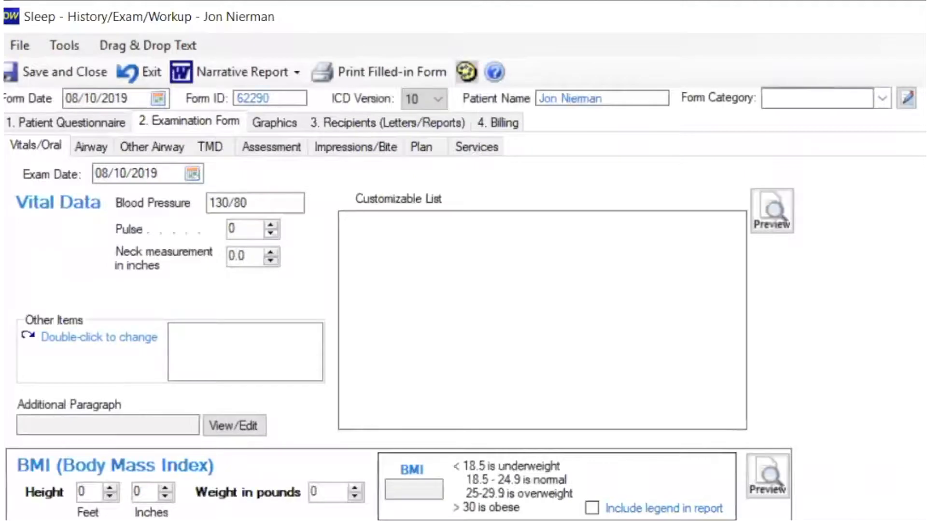
pyautogui.scroll(-5, 400, 353)
pyautogui.scroll(-2, 398, 336)
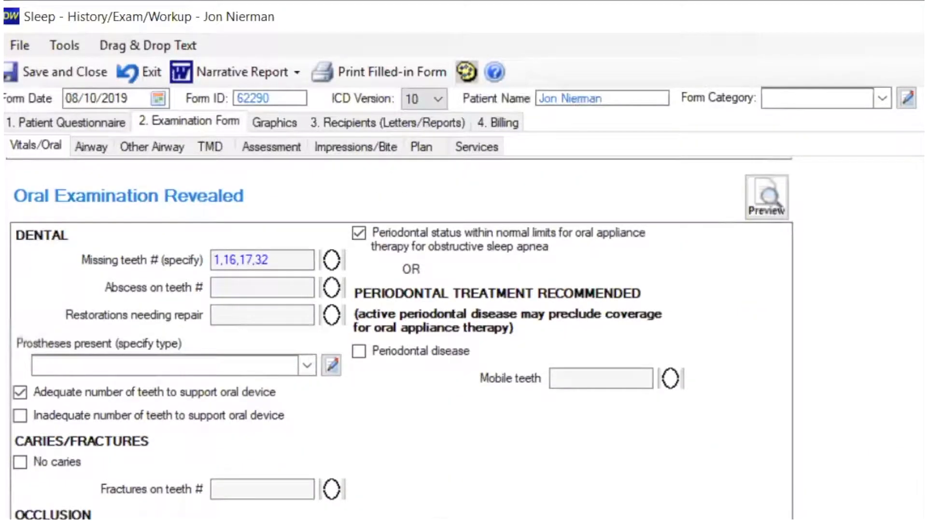
pyautogui.click(73, 364)
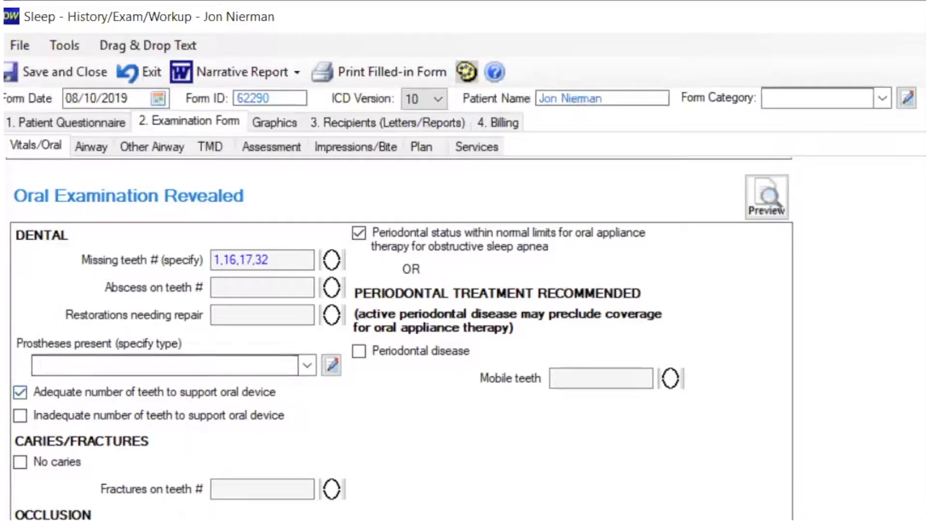
# Step: Examine the airway evaluation, including tongue level, Mallampati classification and tonsils, and the uvula and soft palate items
pyautogui.click(90, 147)
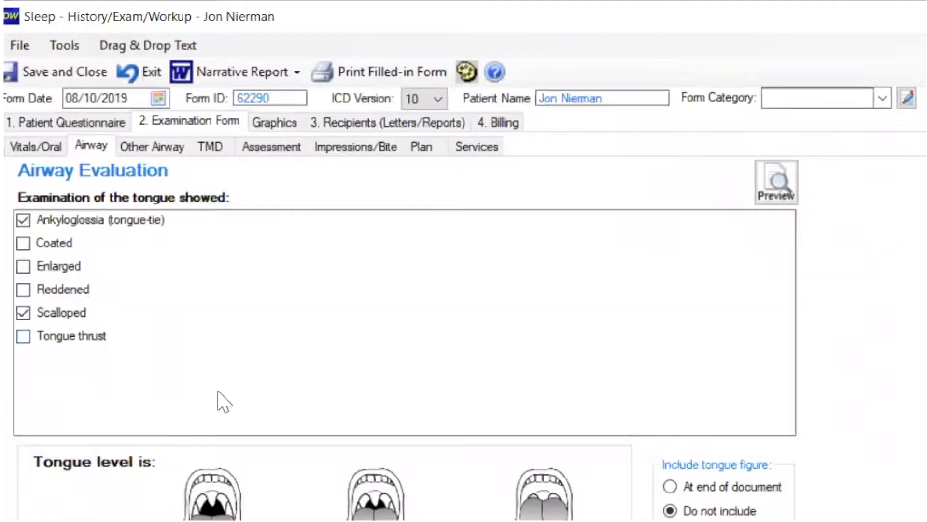
pyautogui.scroll(-5, 405, 357)
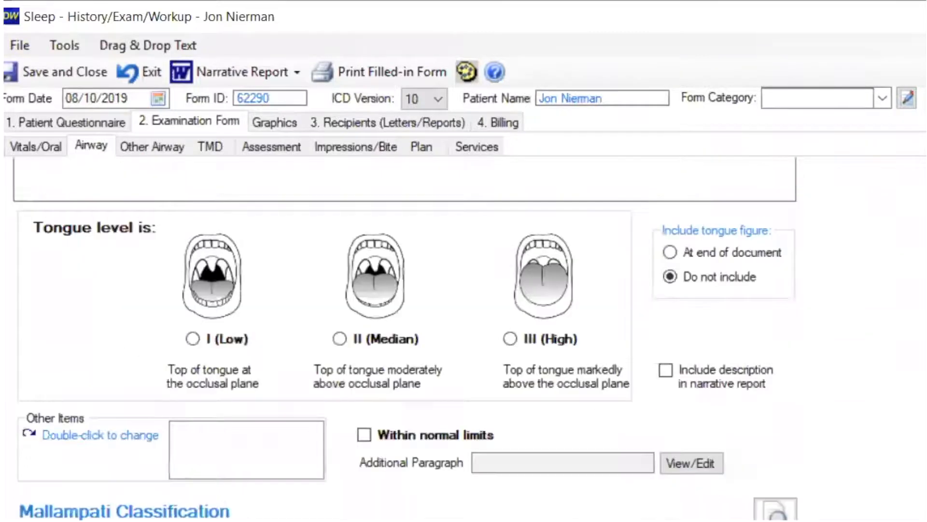
pyautogui.scroll(-3, 405, 339)
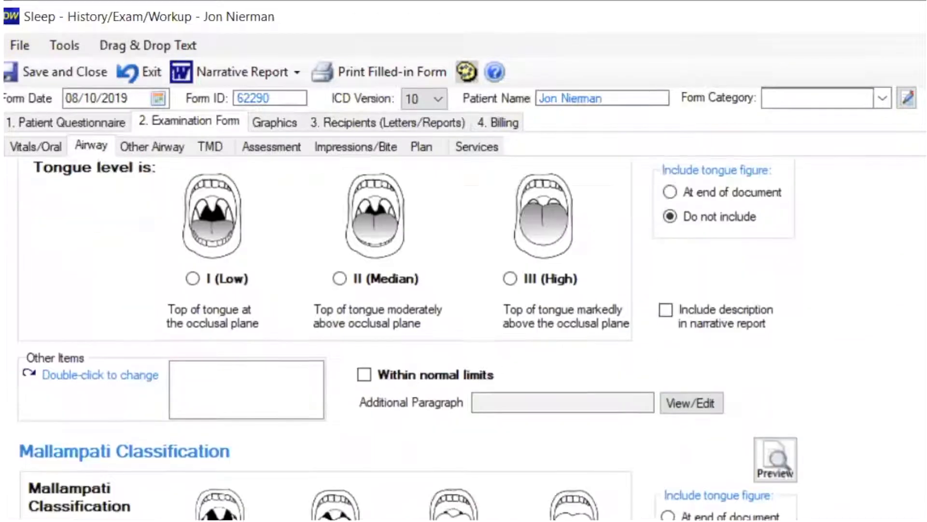
pyautogui.scroll(-2, 405, 338)
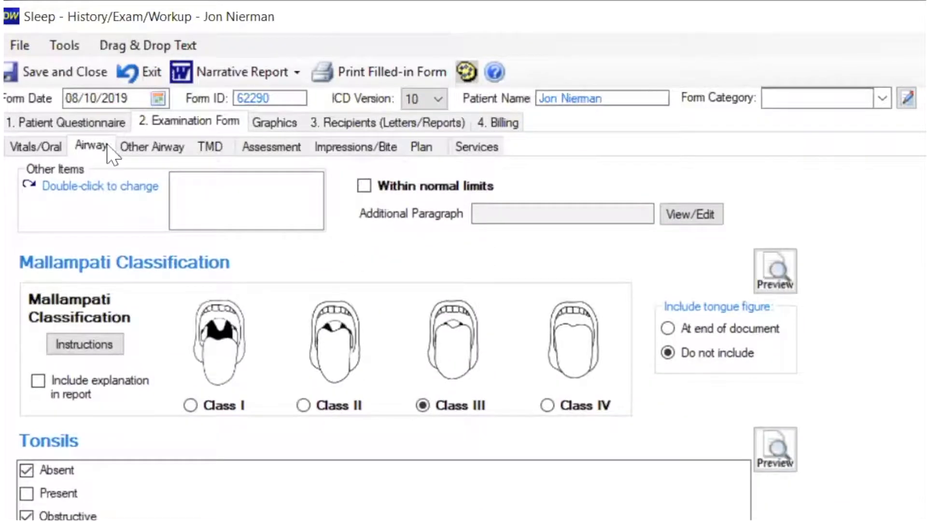
pyautogui.click(143, 143)
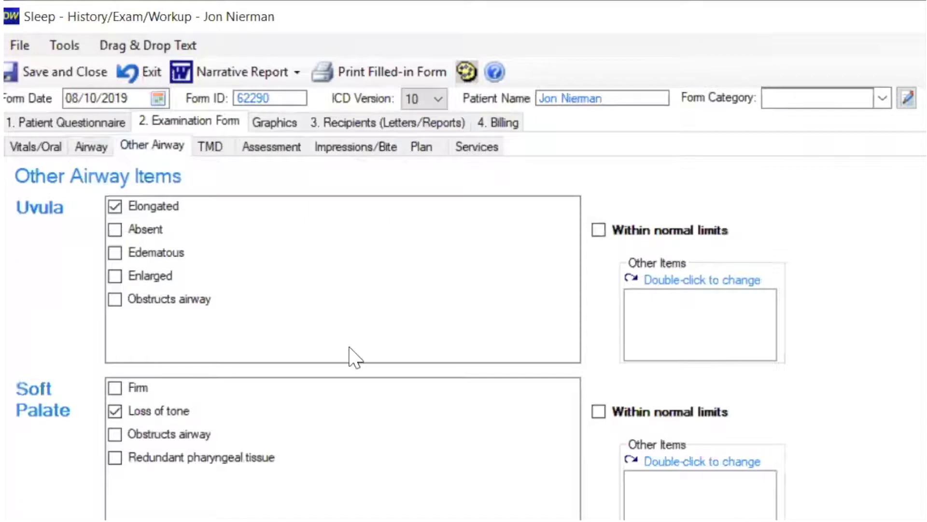
pyautogui.click(170, 310)
# Step: Preview the report text for the TMD muscle and manual palpation findings and close the preview
pyautogui.click(211, 148)
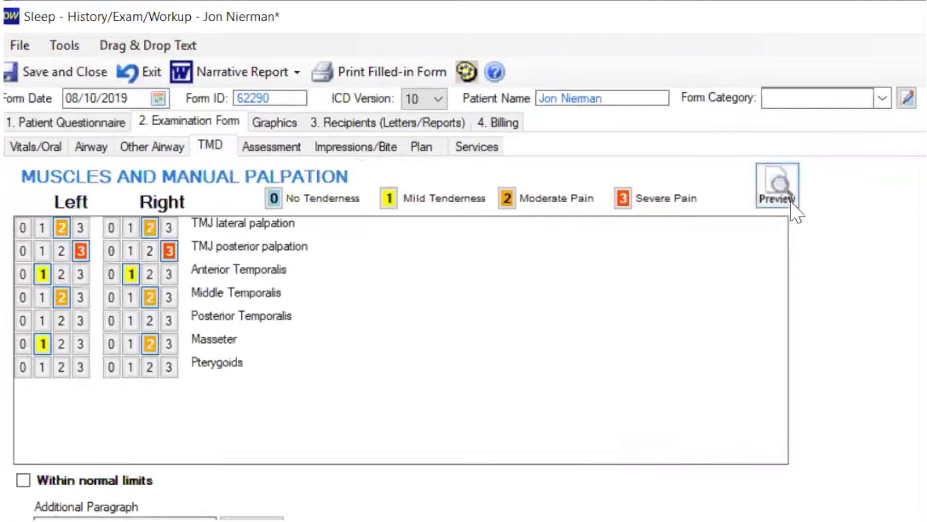
pyautogui.click(782, 190)
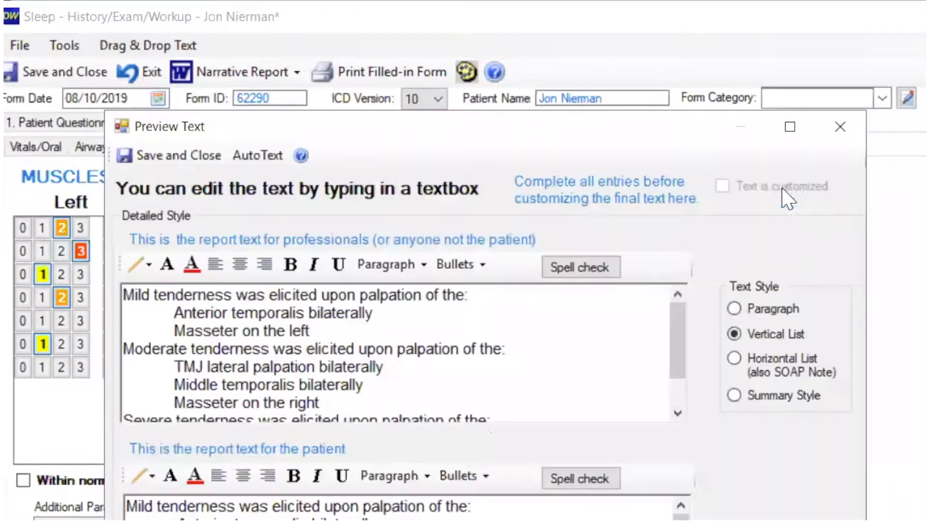
pyautogui.click(840, 126)
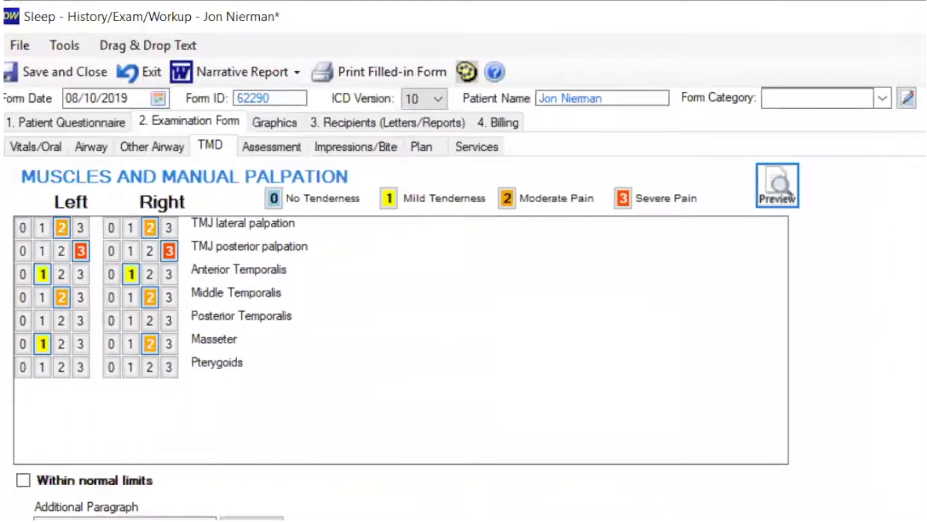
# Step: Examine the Joint Evaluation findings in the TMD section, including examination type, crepitus and click items
pyautogui.scroll(-4, 401, 338)
pyautogui.scroll(-2, 401, 338)
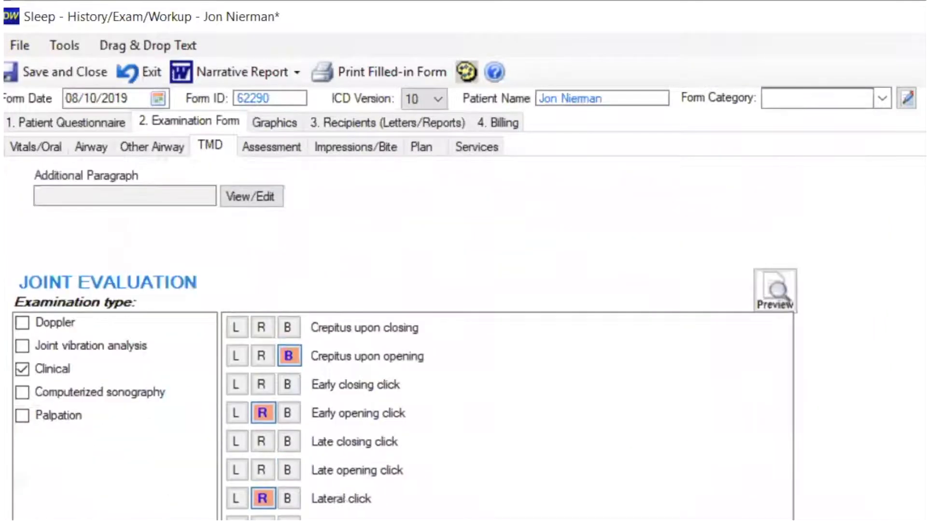
pyautogui.scroll(-2, 401, 338)
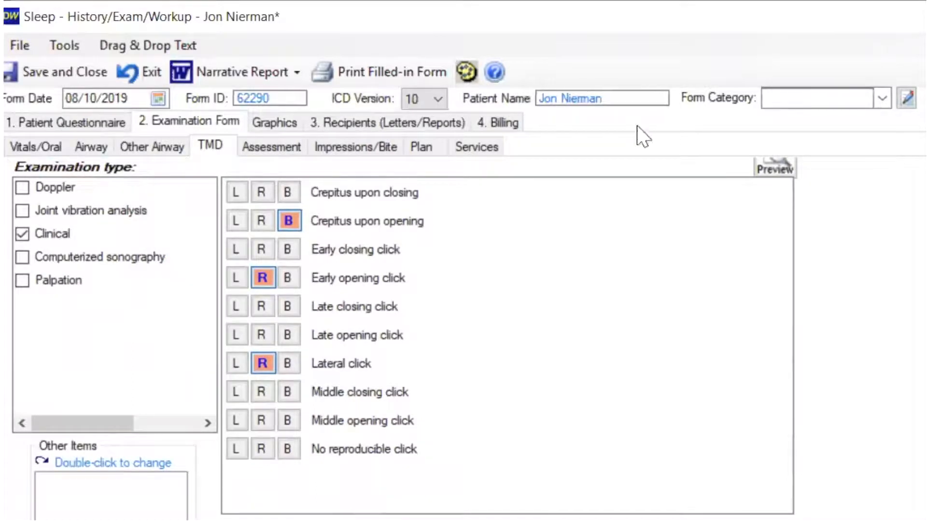
# Step: Preview the report text generated from the Assessment section of the Examination Form and close the preview
pyautogui.click(260, 148)
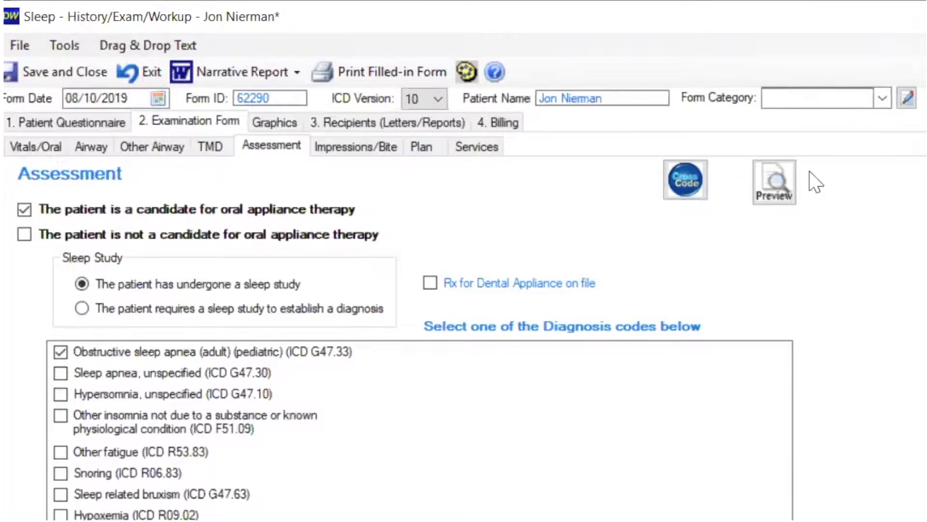
pyautogui.click(773, 186)
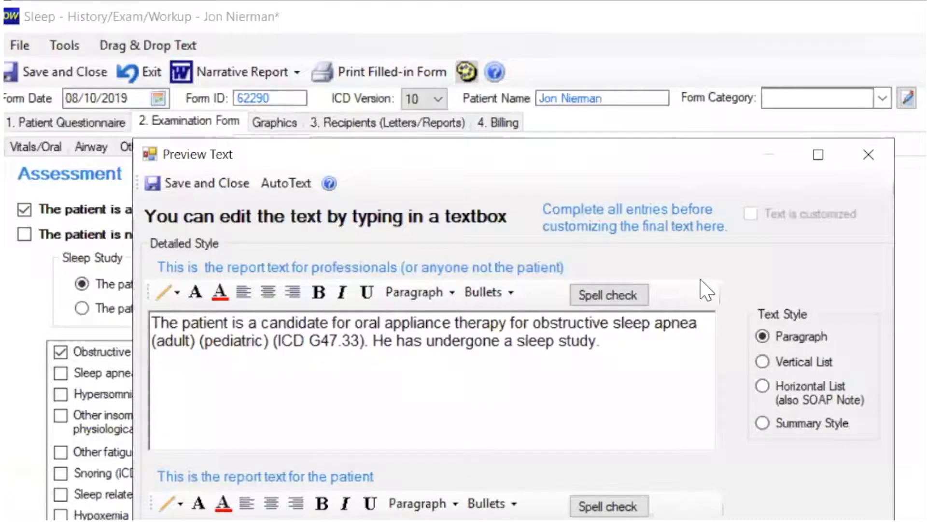
pyautogui.click(871, 148)
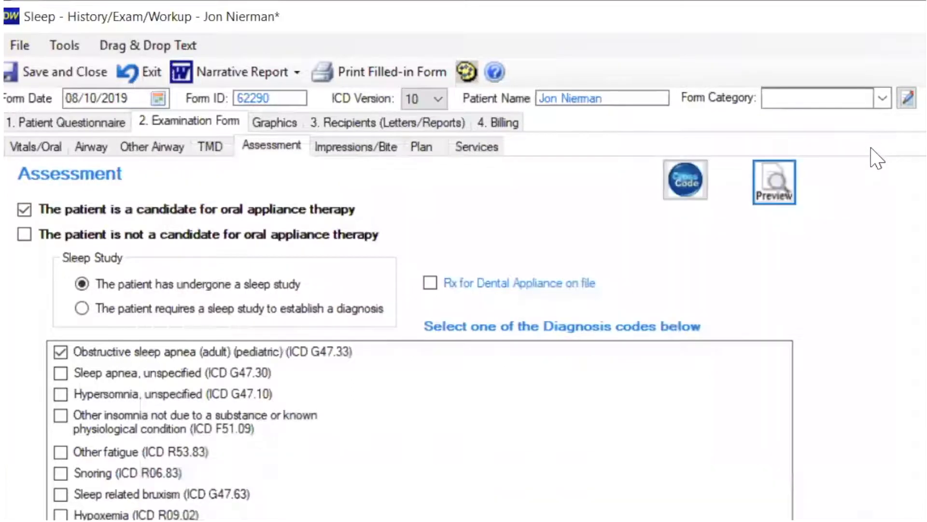
# Step: Examine the impression and bite registration entries, the treatment plan and the optional narrative report sentences
pyautogui.click(332, 147)
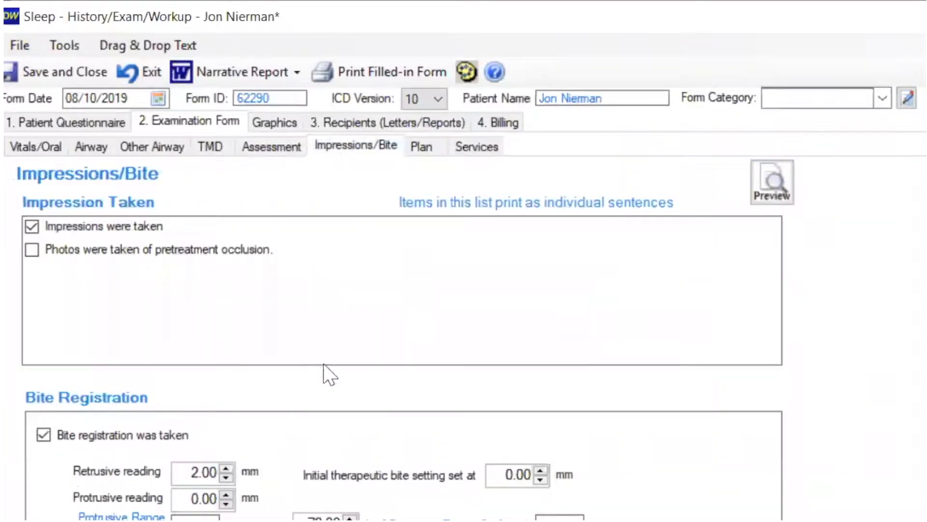
pyautogui.click(419, 146)
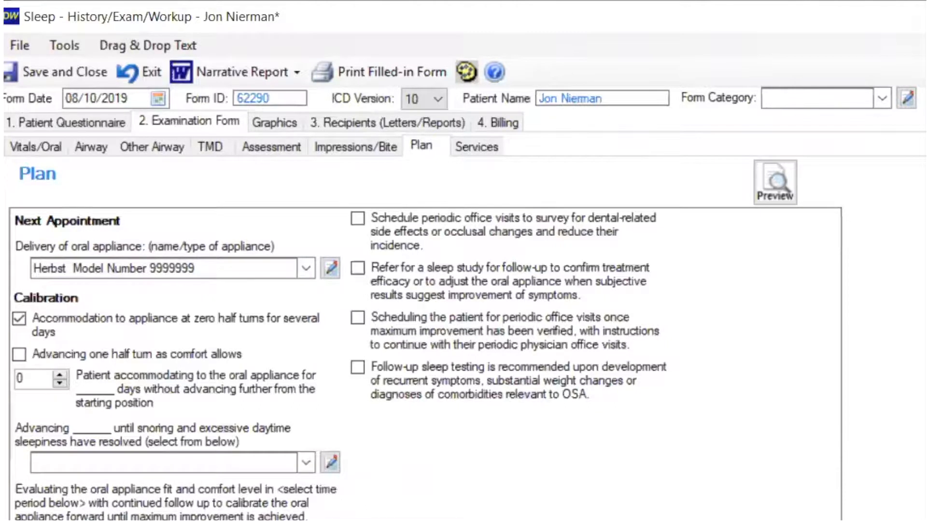
pyautogui.scroll(-3, 425, 338)
pyautogui.scroll(-6, 425, 338)
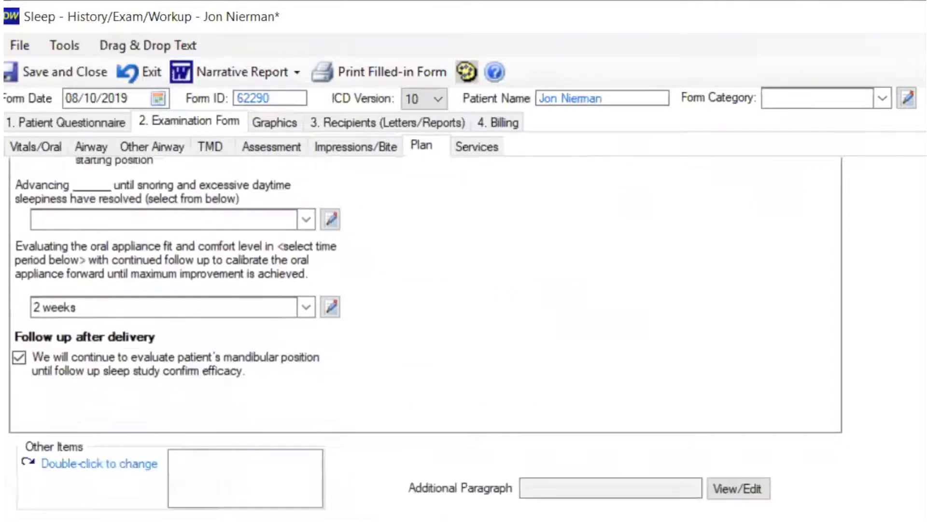
pyautogui.scroll(-4, 425, 338)
pyautogui.scroll(-4, 425, 338)
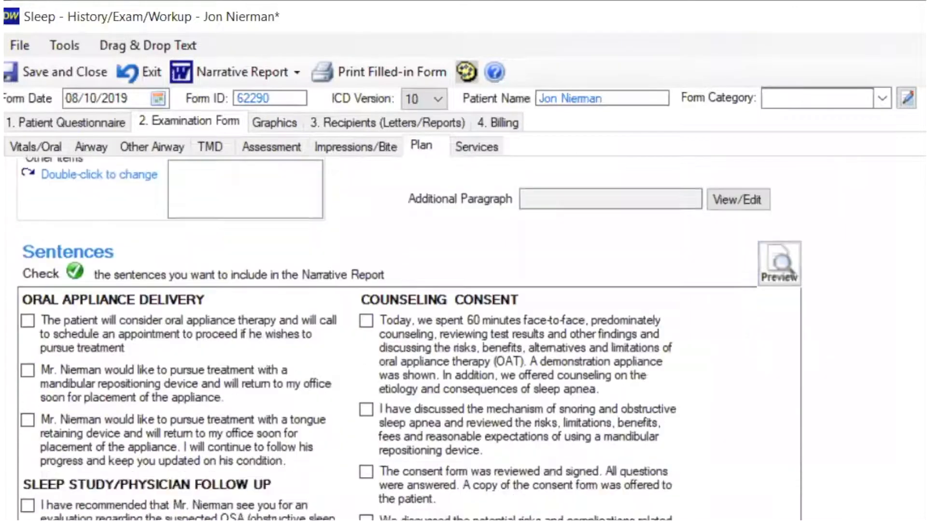
pyautogui.scroll(-1, 425, 338)
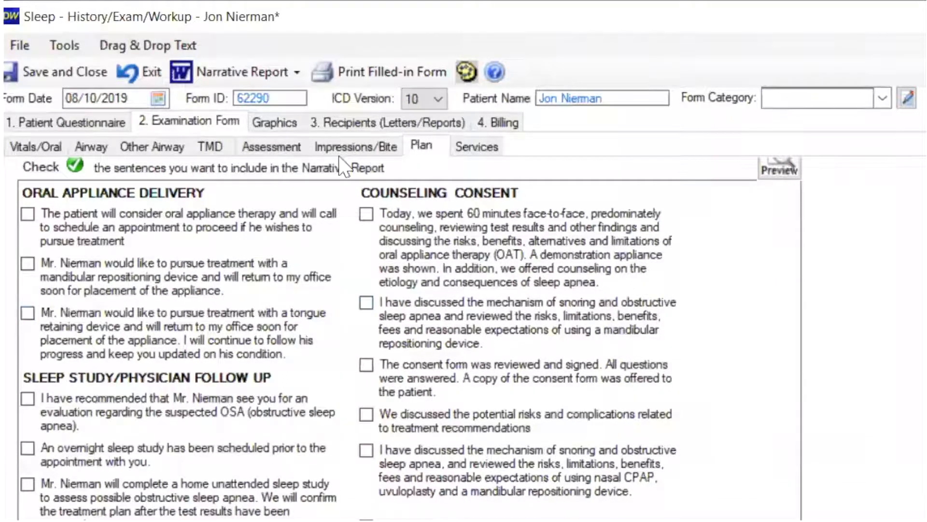
# Step: Preview the report text for the diagnostic records listed under Services and close the preview
pyautogui.click(481, 148)
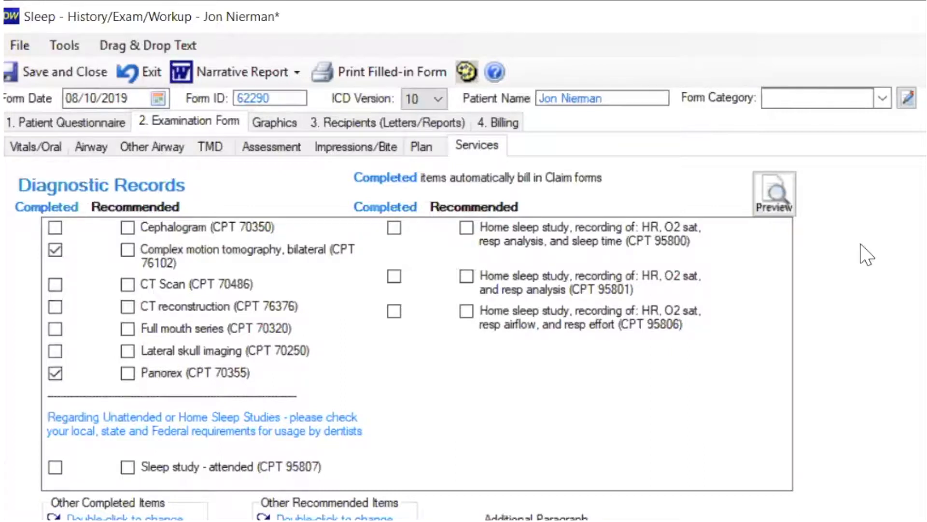
pyautogui.click(778, 204)
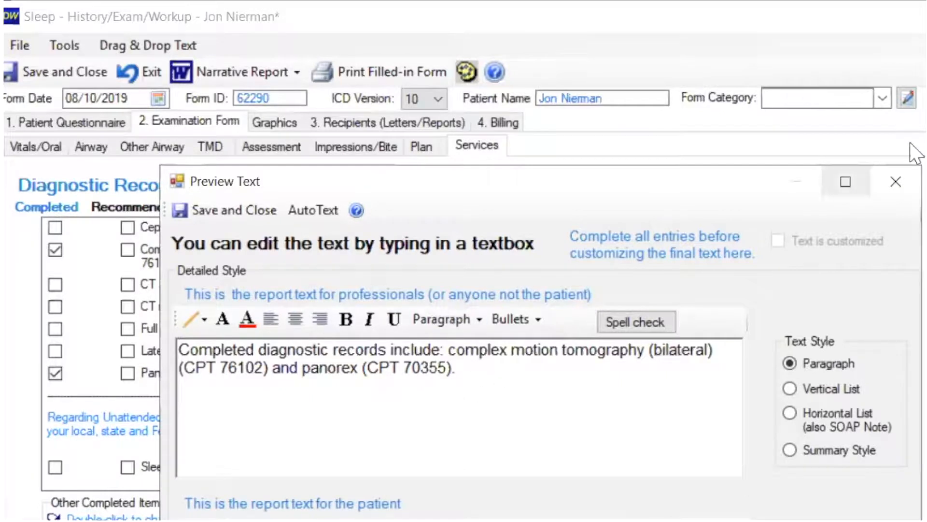
pyautogui.click(896, 182)
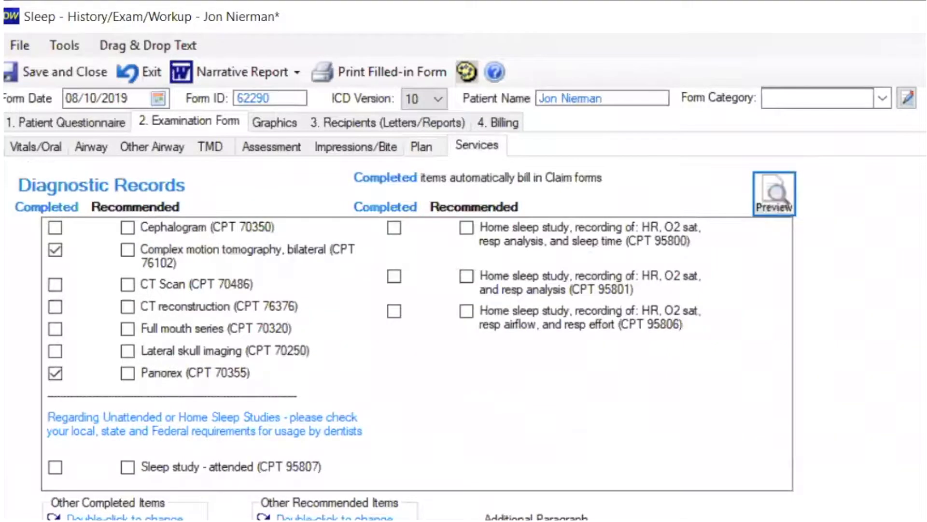
# Step: Examine the exam codes for today's visit and the Evaluation and Management codes for new patients
pyautogui.scroll(-6, 406, 338)
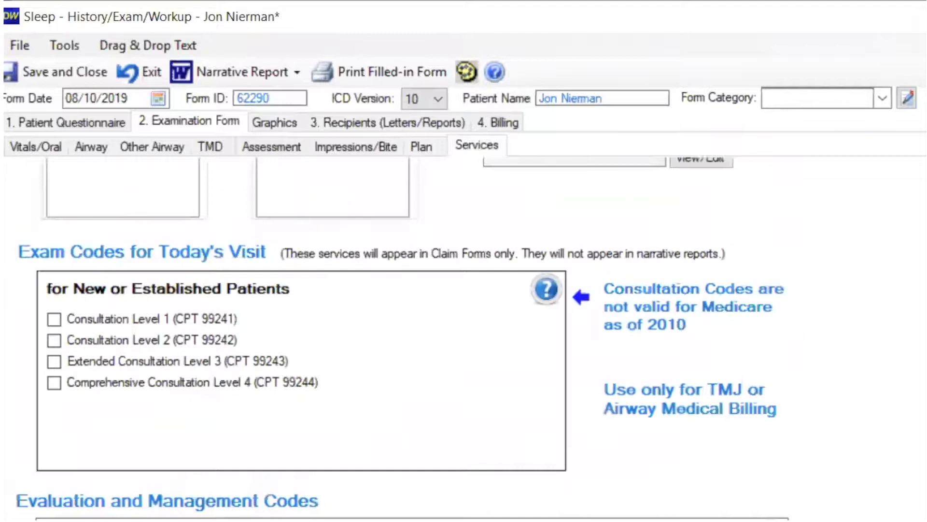
pyautogui.scroll(-4, 406, 338)
pyautogui.scroll(1, 406, 339)
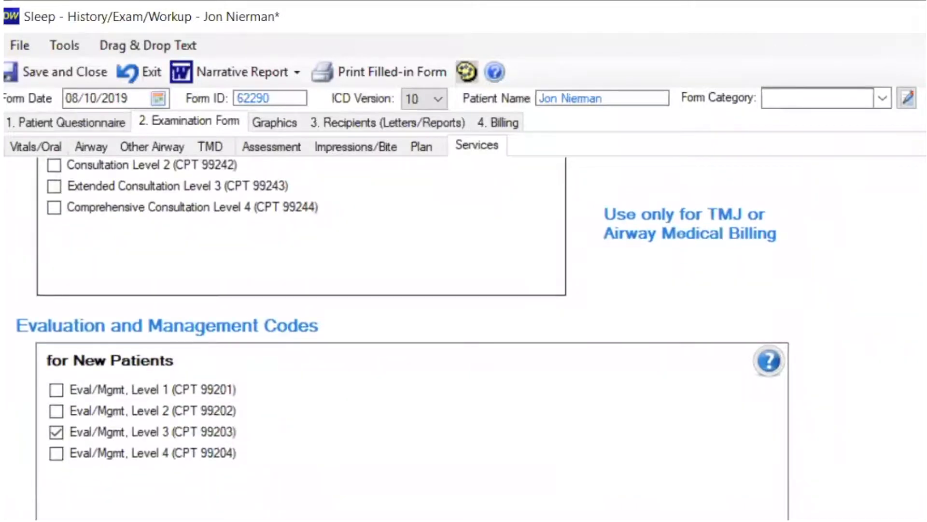
# Step: Create the narrative report for Generous Insurance, overwriting the existing Word document, and acknowledge its completion
pyautogui.click(248, 72)
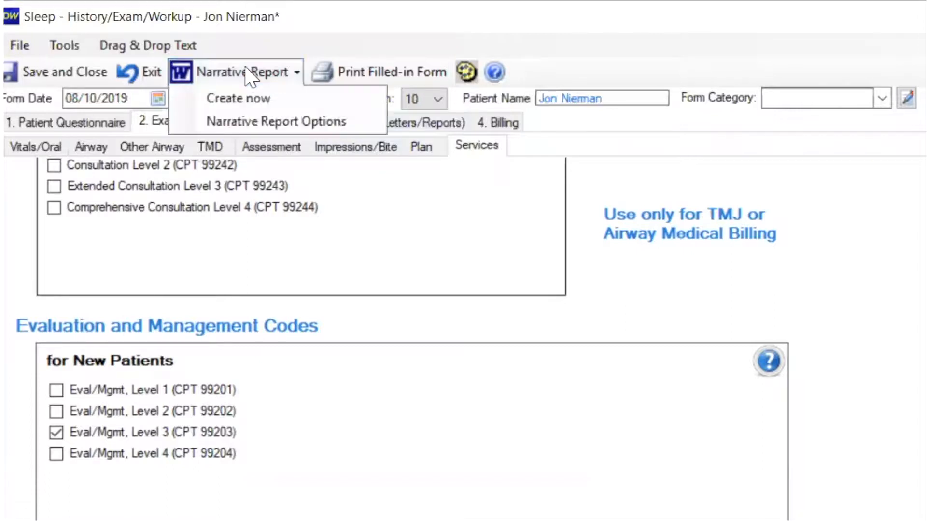
pyautogui.click(239, 98)
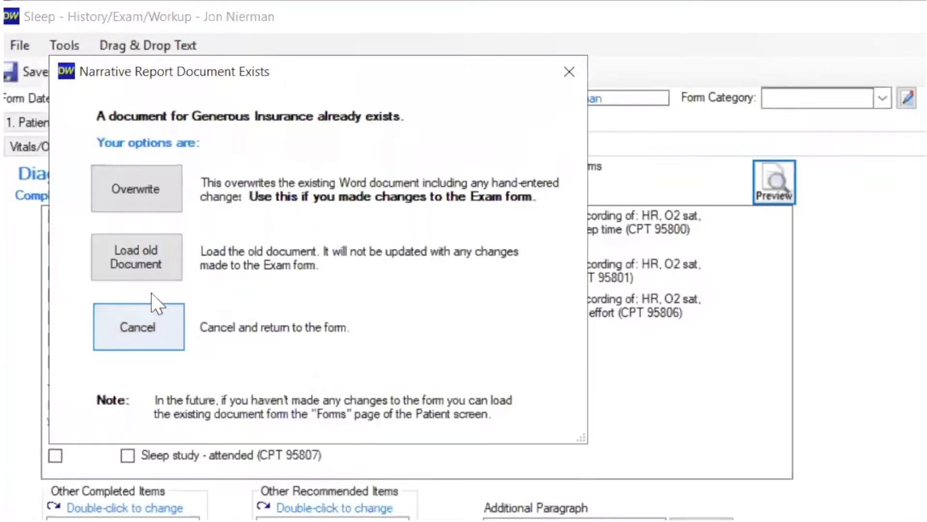
pyautogui.click(124, 191)
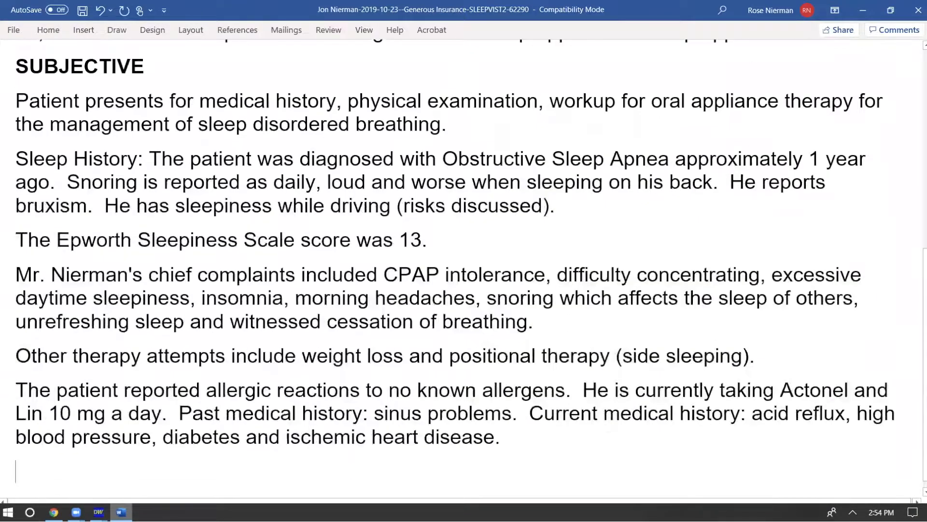
pyautogui.scroll(-3, 455, 277)
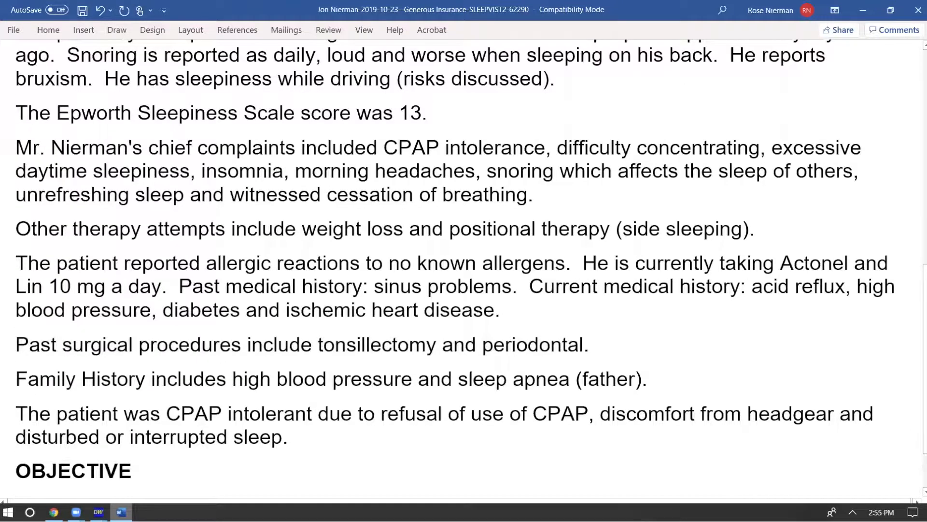
pyautogui.scroll(-4, 457, 265)
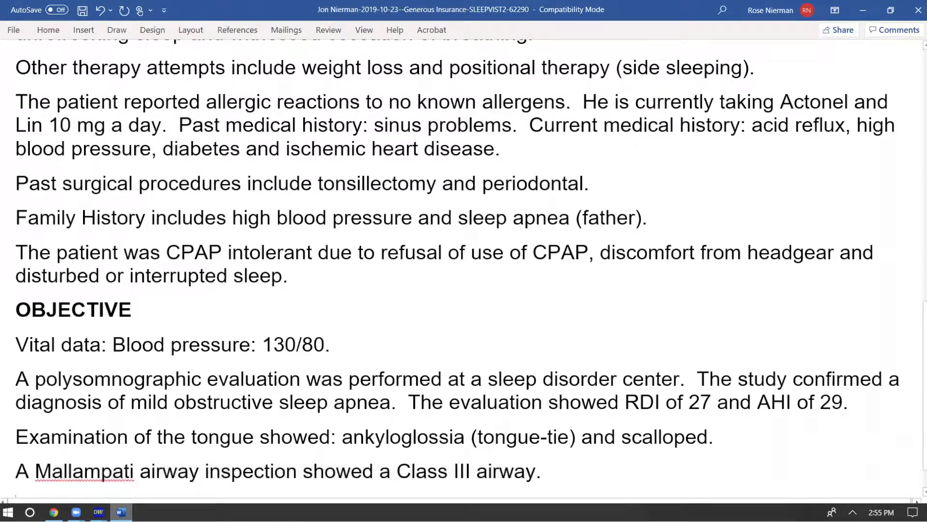
pyautogui.scroll(-2, 456, 265)
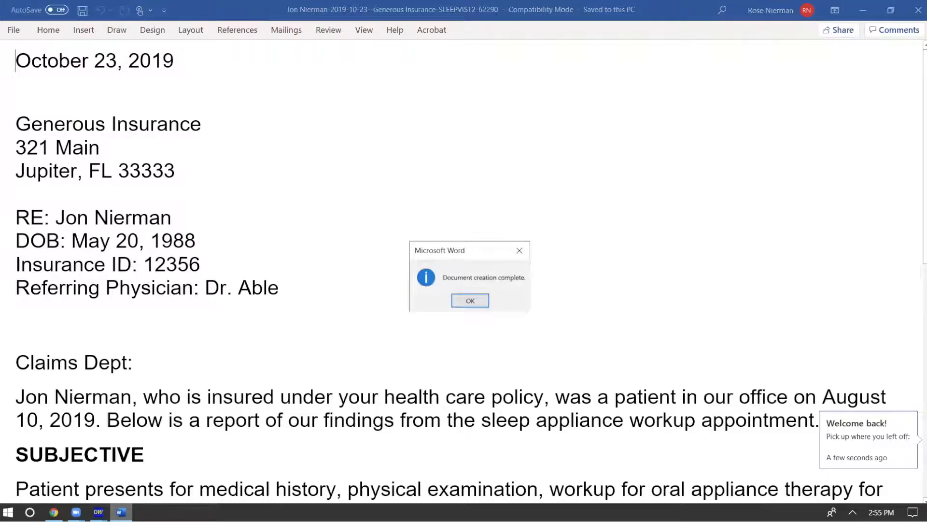
pyautogui.click(470, 302)
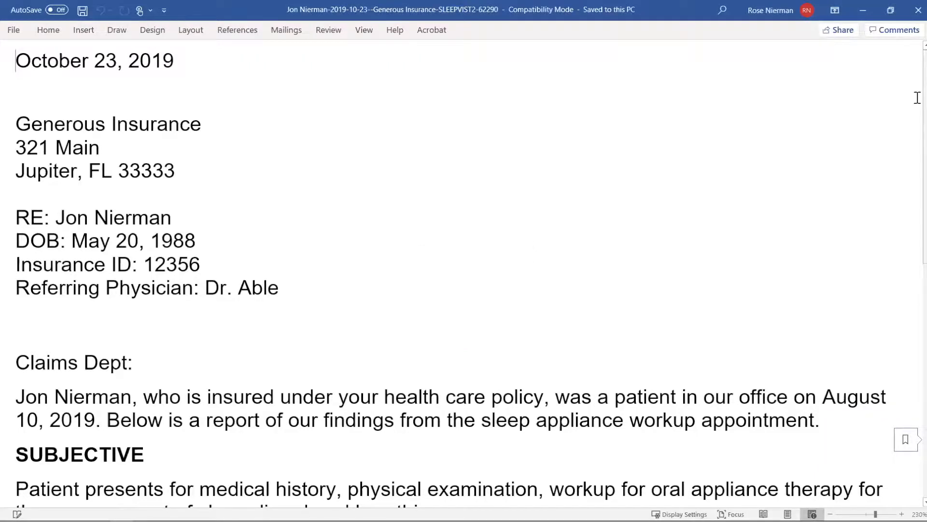
# Step: Read through the generated insurance letter's Subjective, Objective, Assessment and Plan sections and return to its beginning
pyautogui.scroll(-2, 914, 121)
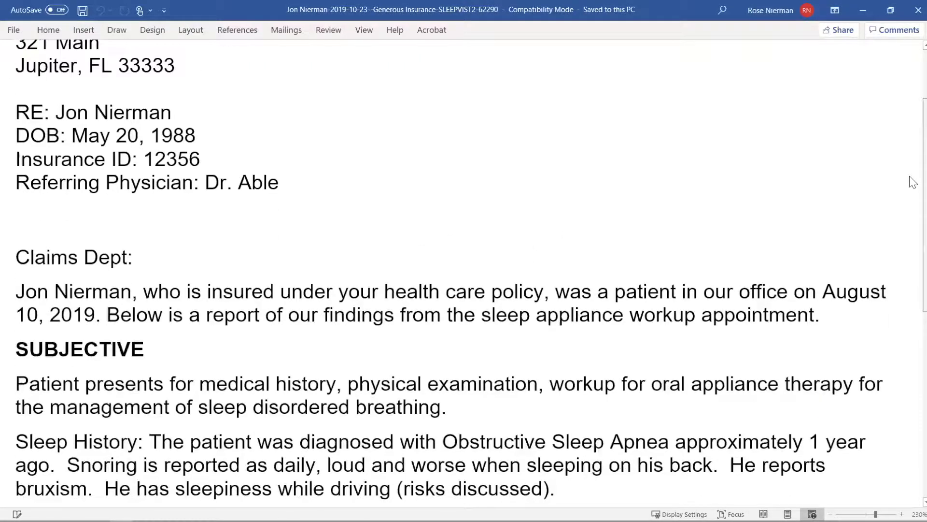
pyautogui.scroll(-4, 913, 182)
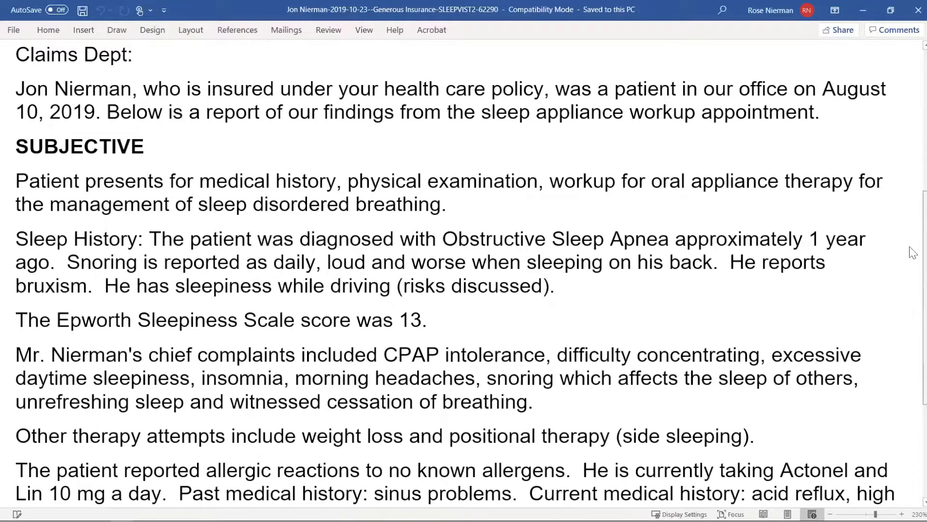
pyautogui.scroll(-6, 912, 270)
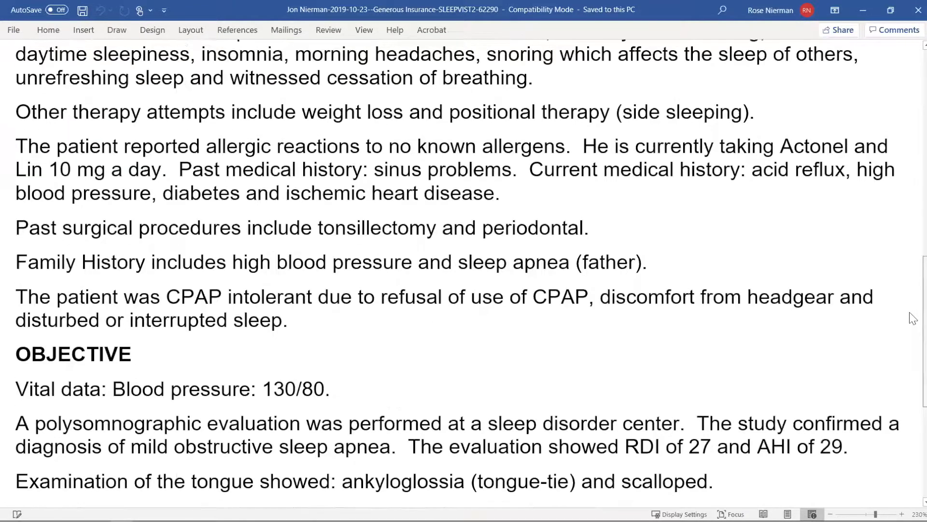
pyautogui.scroll(-5, 912, 318)
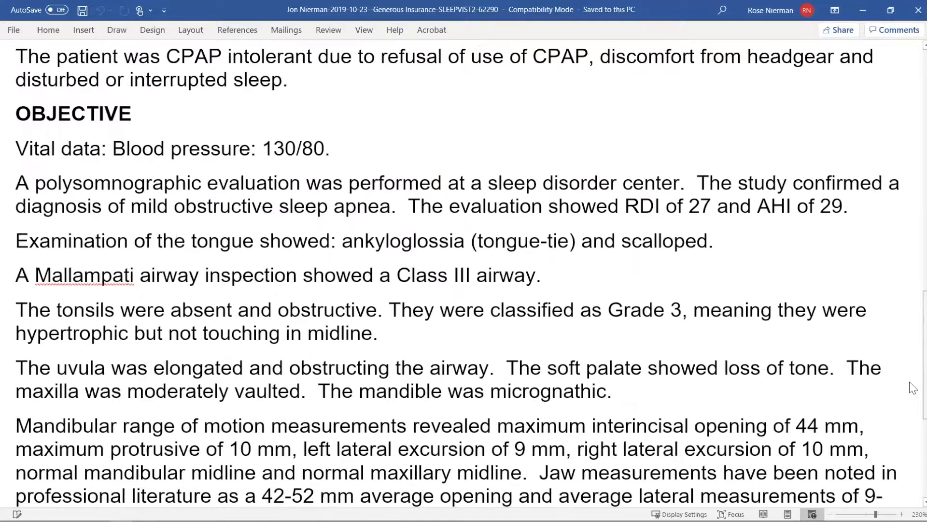
pyautogui.scroll(-9, 912, 388)
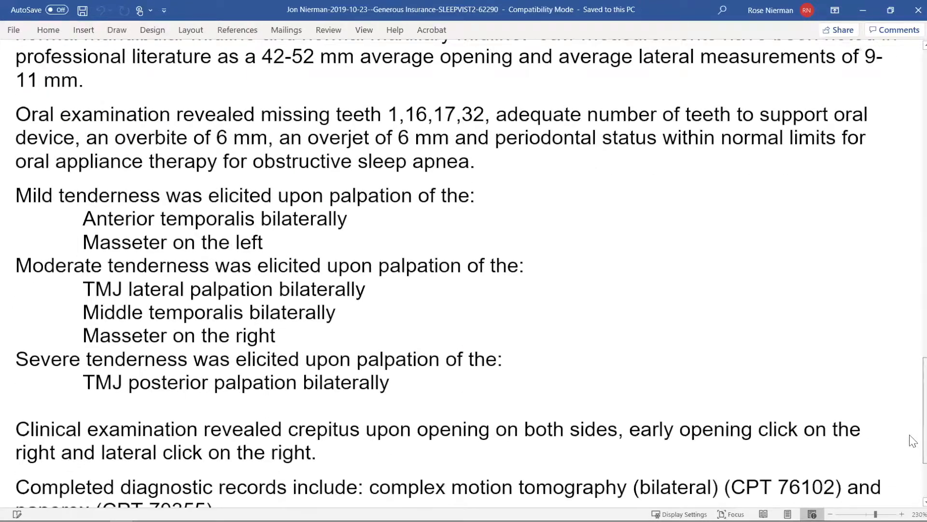
pyautogui.scroll(-11, 912, 441)
pyautogui.scroll(3, 912, 425)
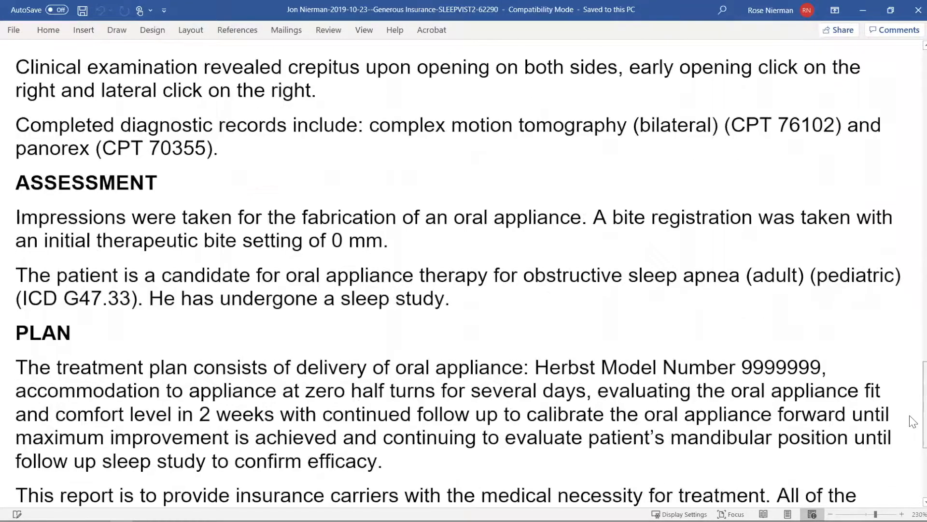
pyautogui.scroll(4, 913, 400)
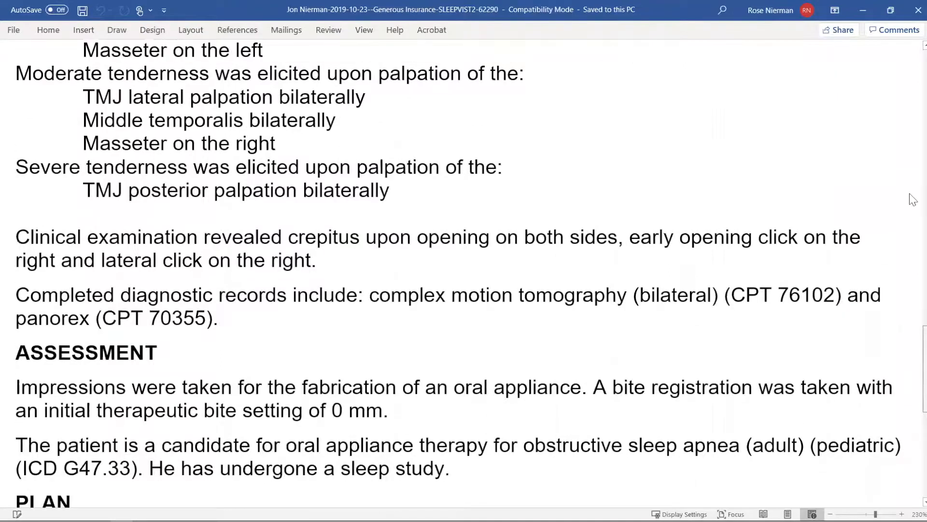
pyautogui.scroll(20, 913, 199)
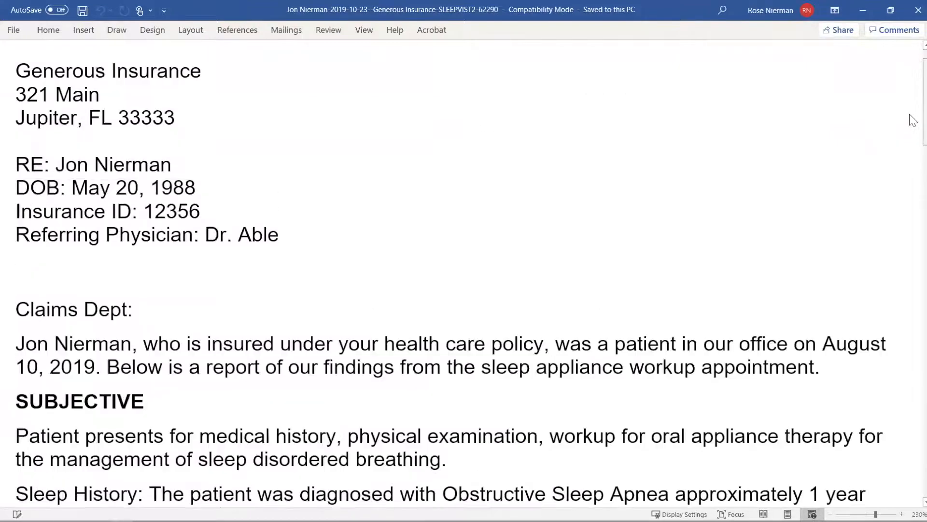
pyautogui.moveTo(910, 115); pyautogui.dragTo(912, 116)
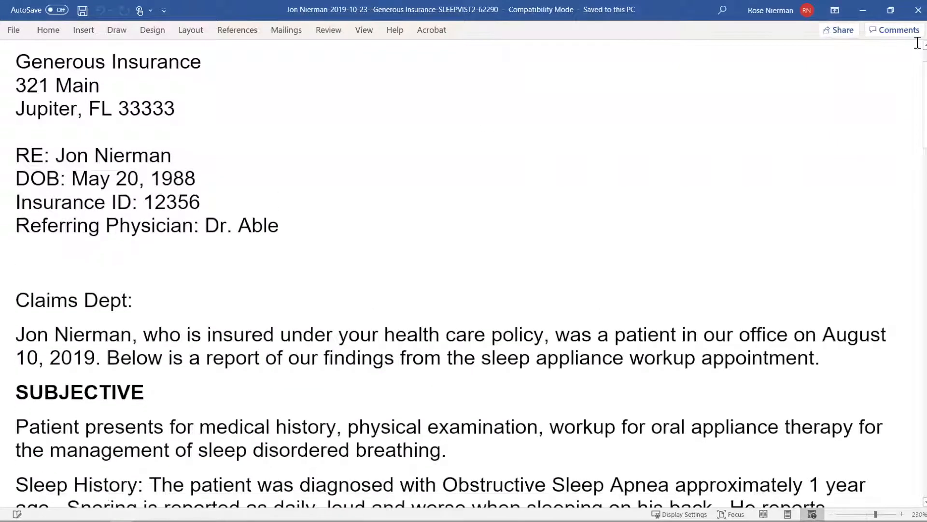
# Step: Leave the Word report, switch back to the DentalWriter exam form and open its 8/21/2019 billing claim
pyautogui.click(913, 15)
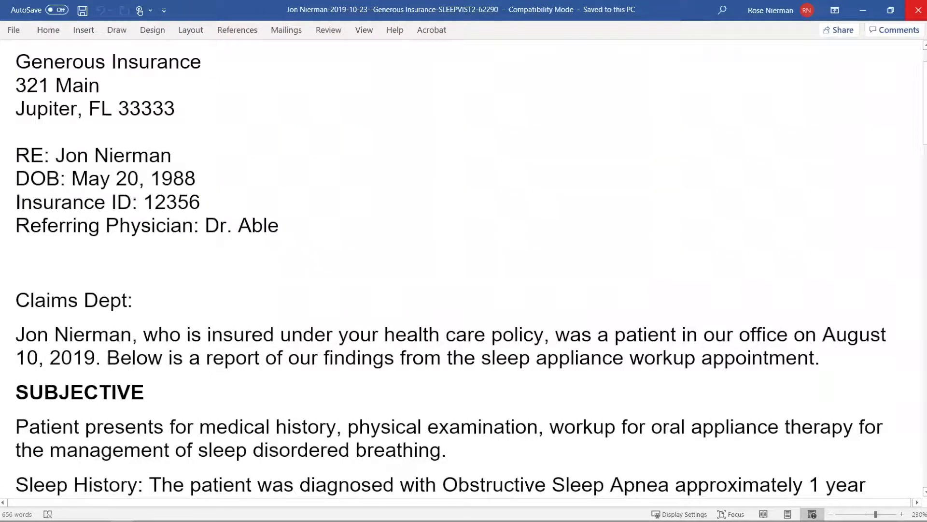
pyautogui.moveTo(98, 512)
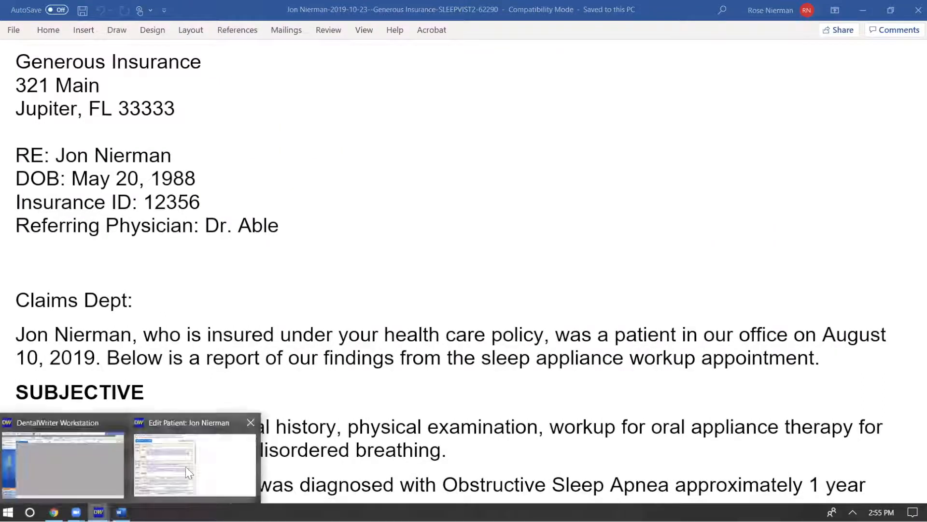
pyautogui.click(177, 492)
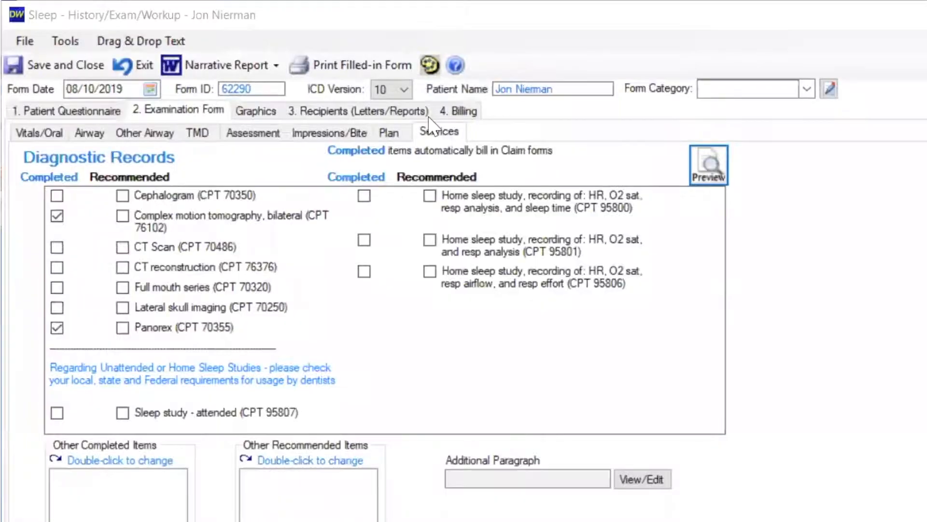
pyautogui.click(432, 120)
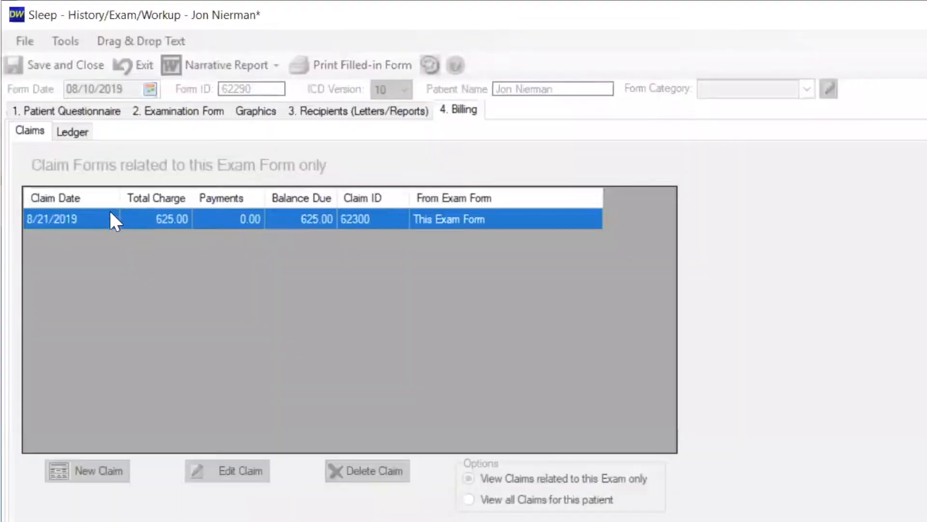
pyautogui.doubleClick(102, 216)
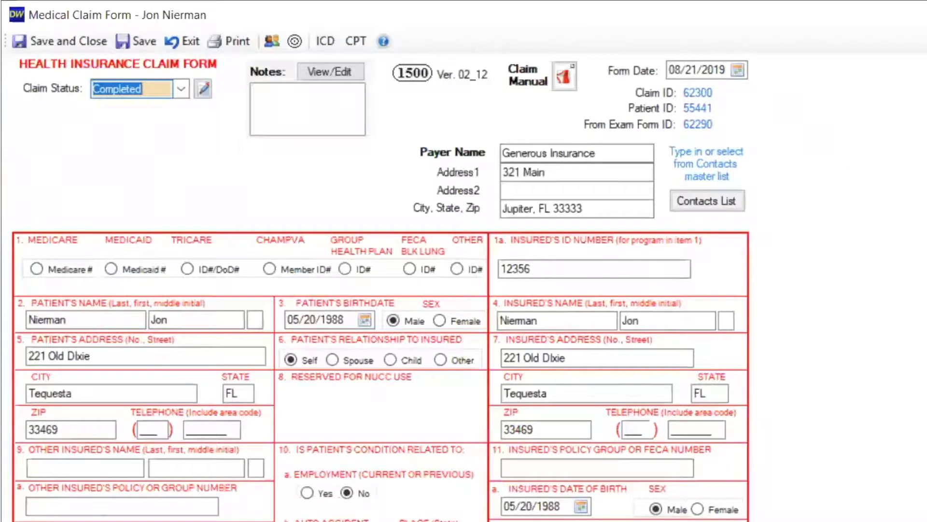
# Step: Review the medical claim form from payer and insured details through the diagnosis codes and the service lines with their charges
pyautogui.scroll(-1, 380, 288)
pyautogui.scroll(-1, 380, 288)
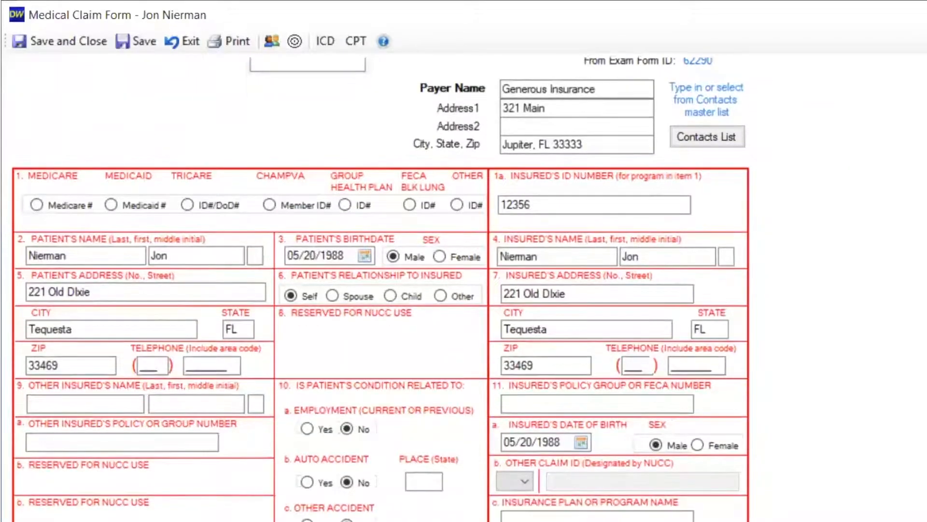
pyautogui.scroll(-1, 380, 289)
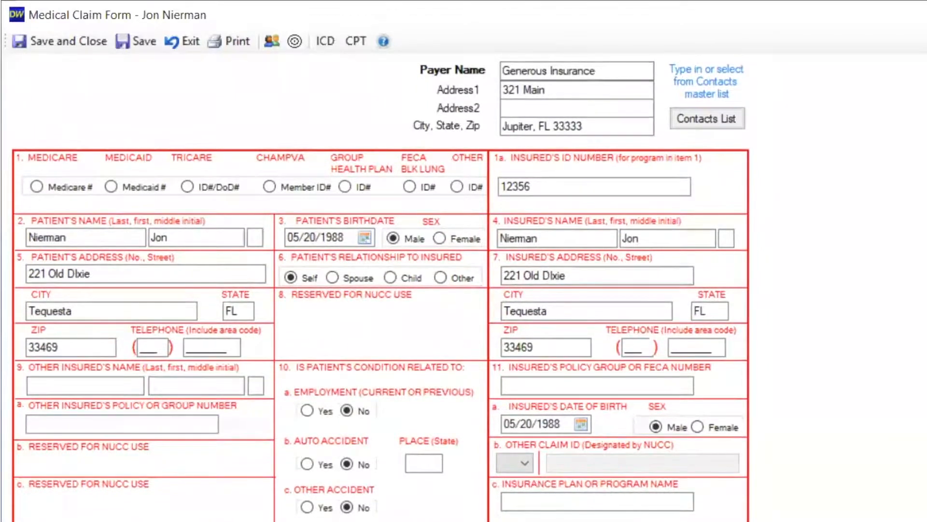
pyautogui.scroll(-3, 380, 289)
pyautogui.scroll(-3, 380, 288)
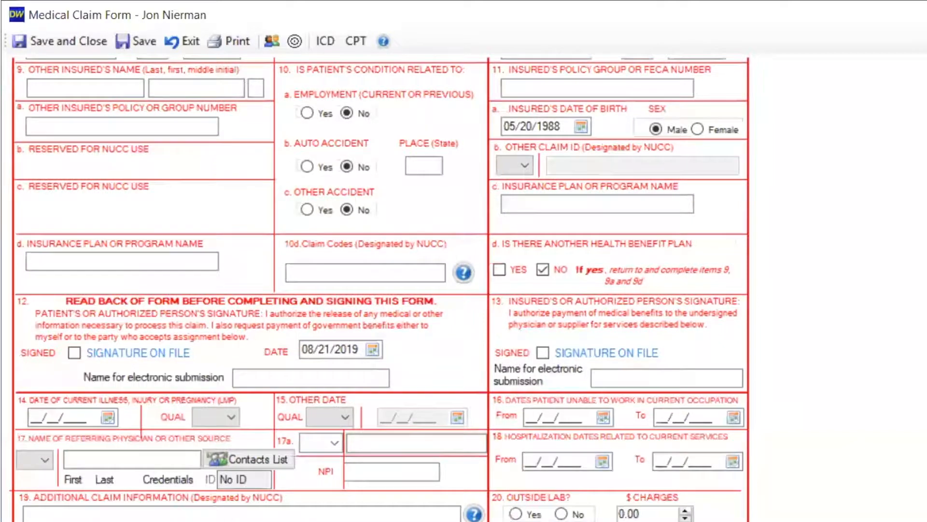
pyautogui.scroll(-2, 380, 289)
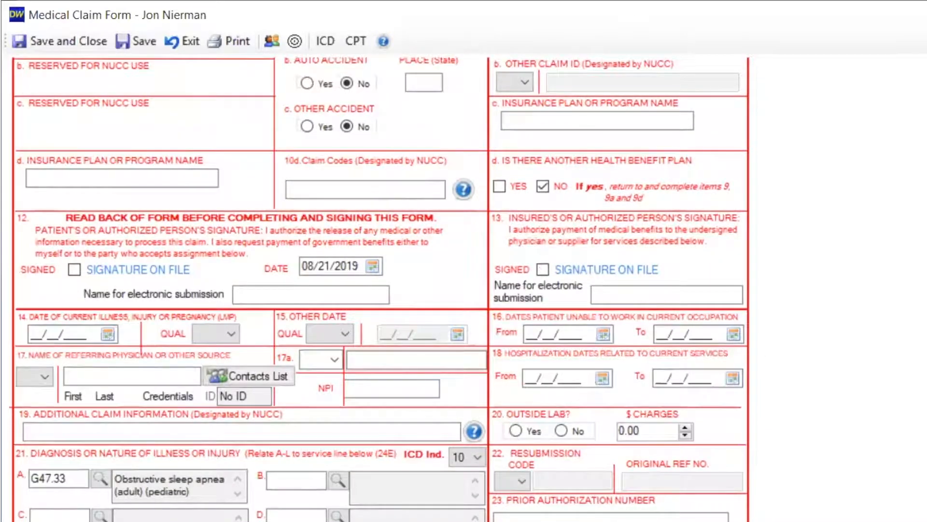
pyautogui.scroll(-3, 380, 289)
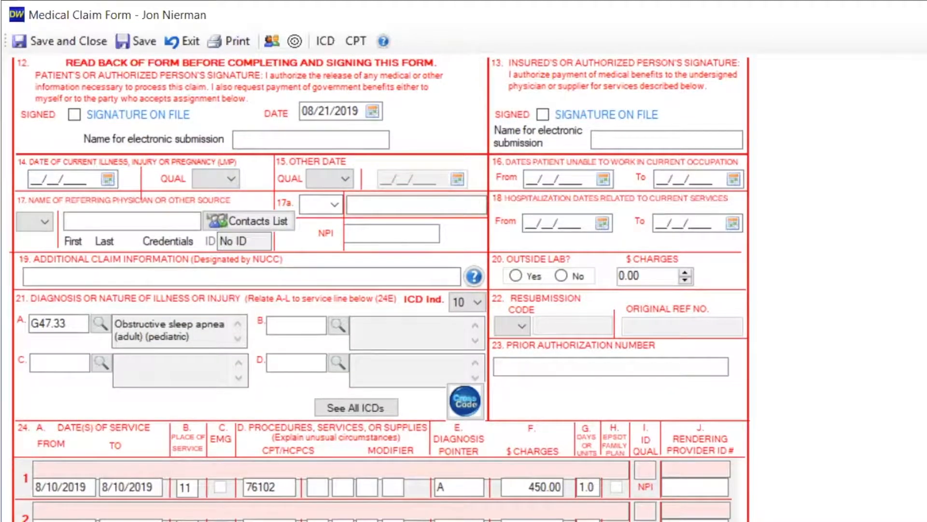
pyautogui.scroll(-2, 380, 289)
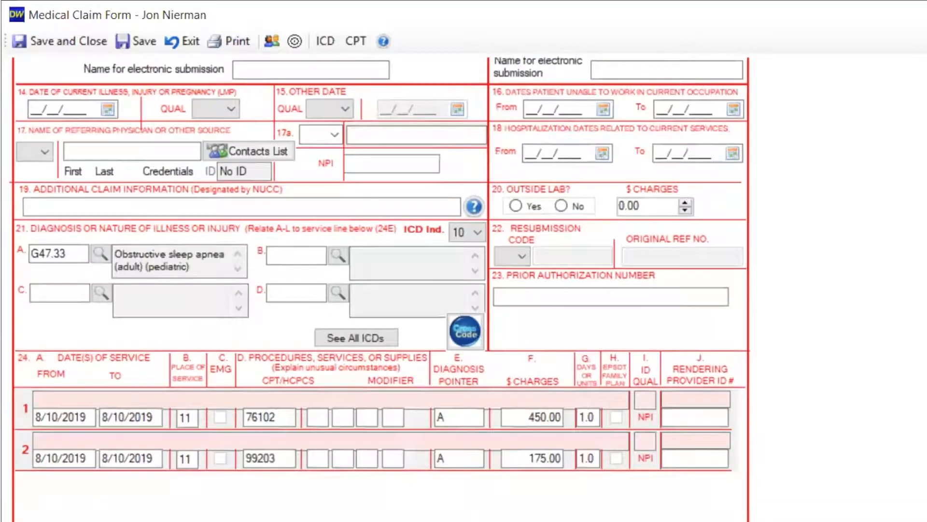
pyautogui.scroll(1, 380, 288)
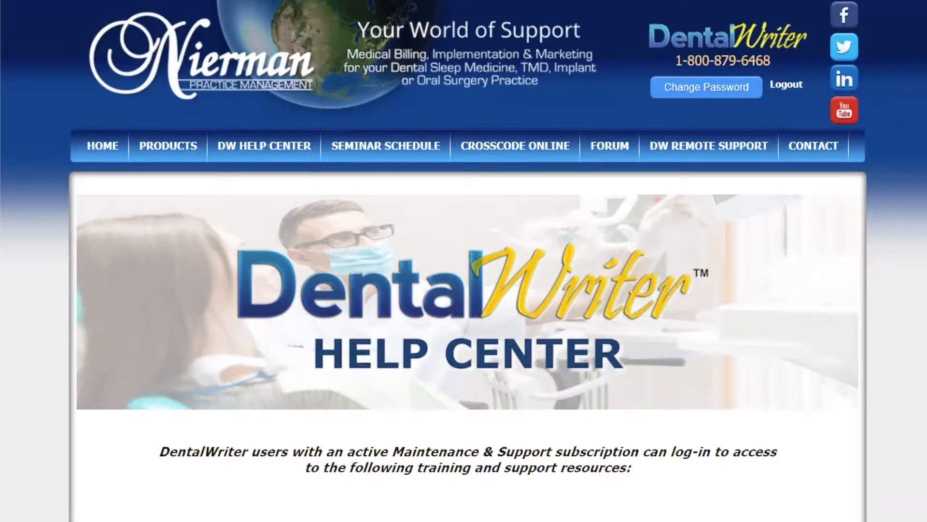
# Step: Look over the training and support resources offered in the DentalWriter Help Center, from Live Webinars to CrossCode Software Online, and return to the page's beginning
pyautogui.scroll(-1, 464, 261)
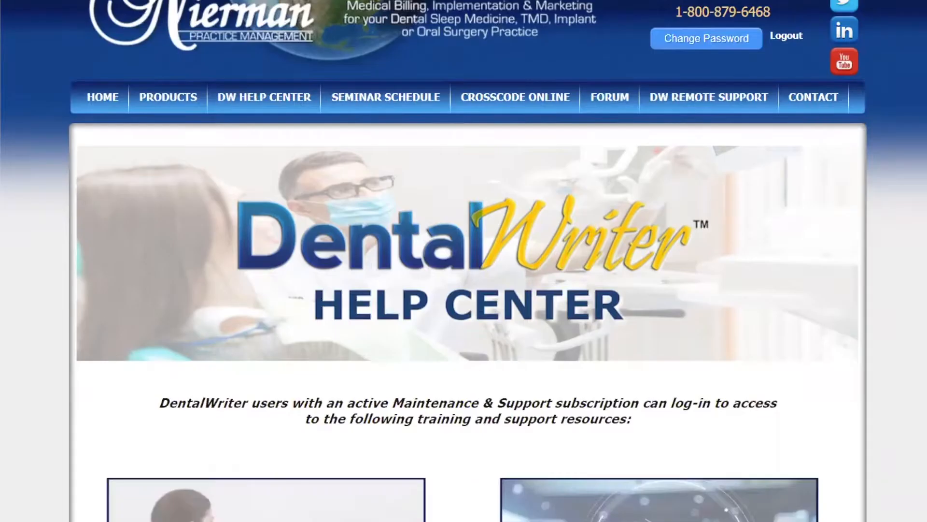
pyautogui.scroll(-2, 464, 261)
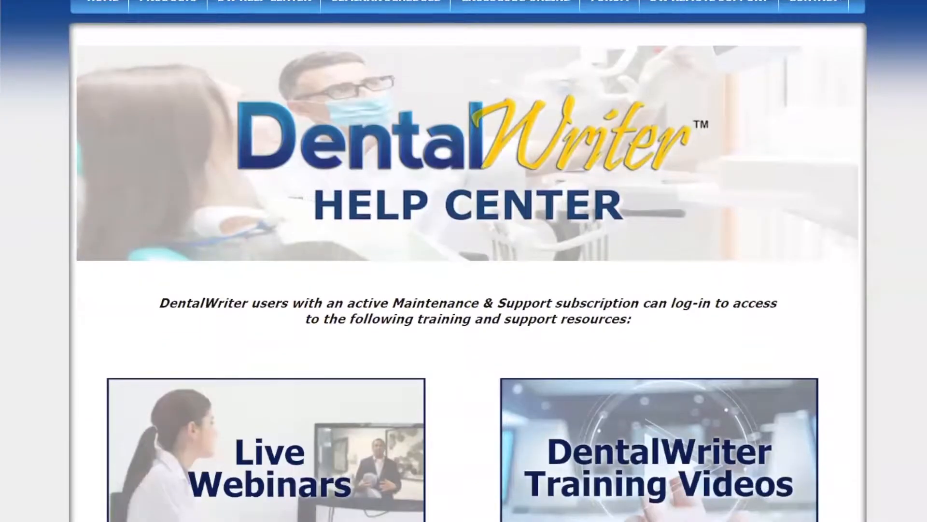
pyautogui.scroll(-4, 464, 260)
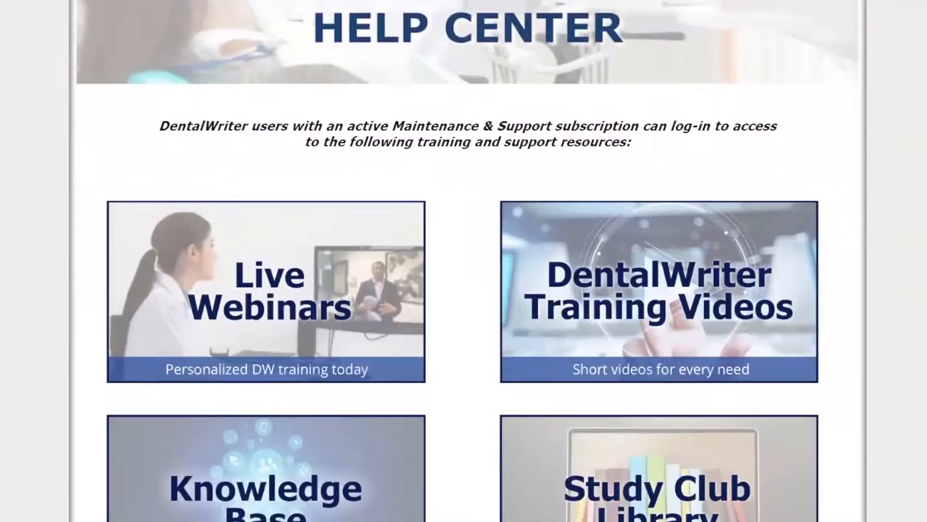
pyautogui.scroll(-2, 463, 261)
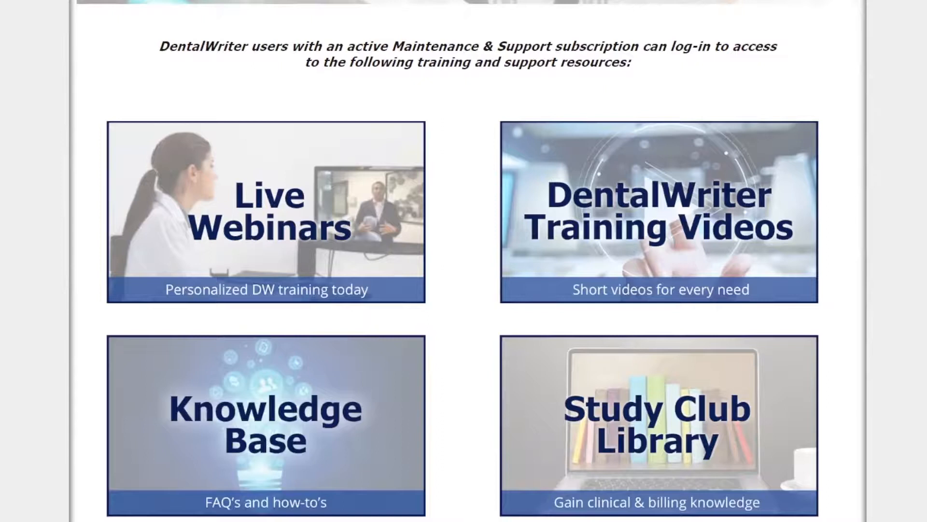
pyautogui.scroll(-2, 776, 154)
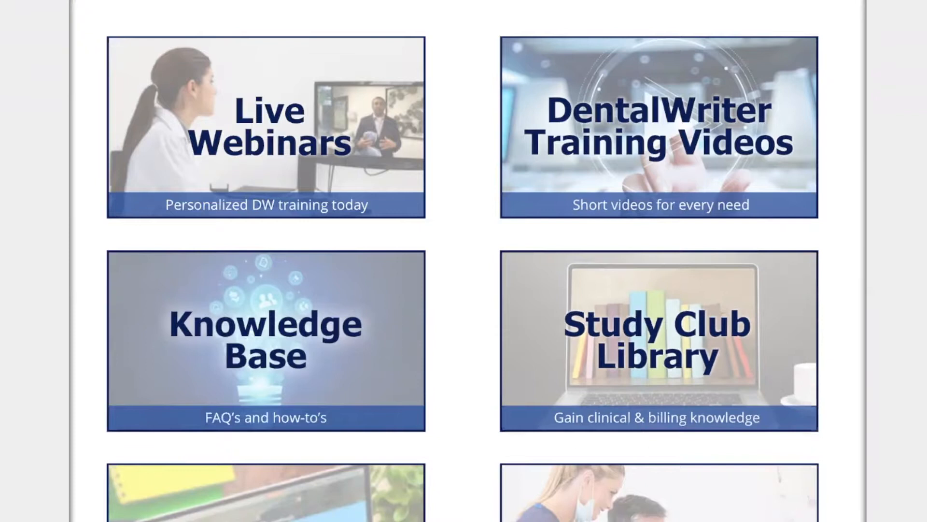
pyautogui.scroll(-3, 462, 261)
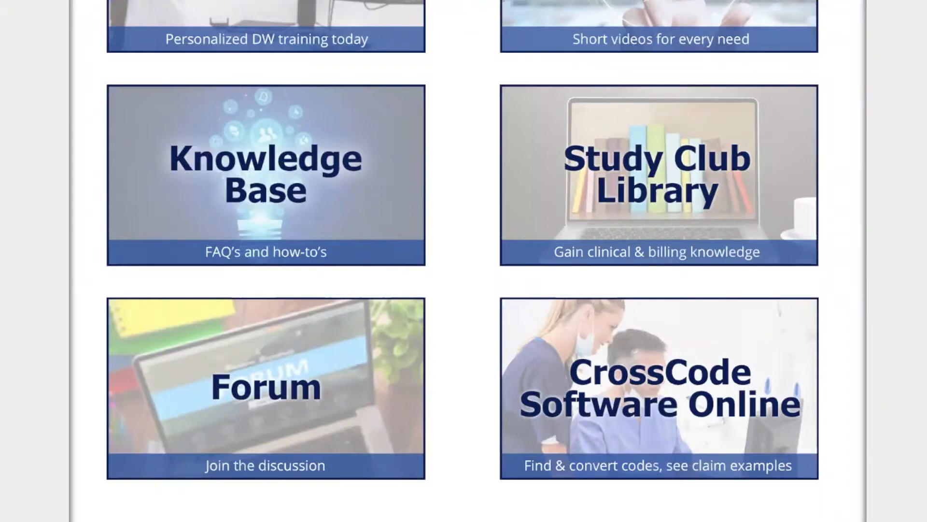
pyautogui.scroll(2, 463, 261)
pyautogui.scroll(1, 462, 261)
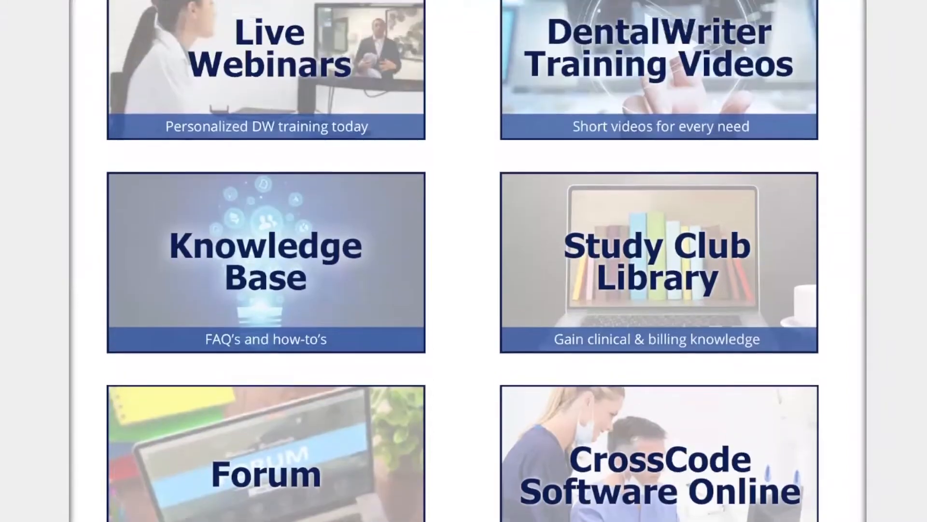
pyautogui.scroll(1, 462, 261)
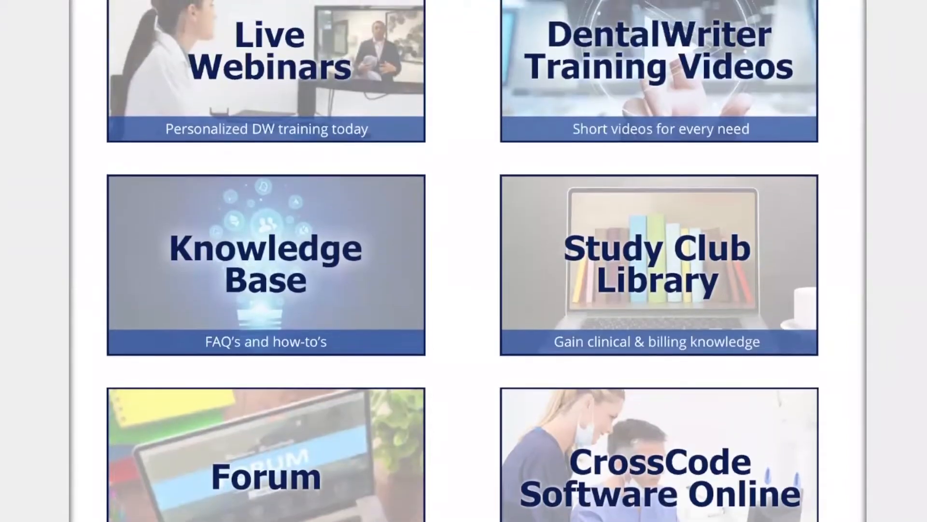
pyautogui.scroll(1, 463, 260)
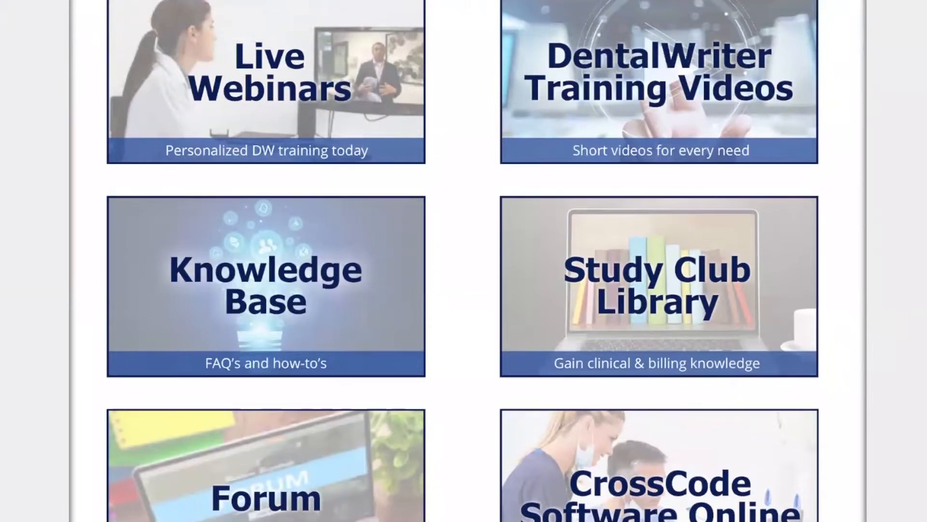
pyautogui.scroll(10, 417, 311)
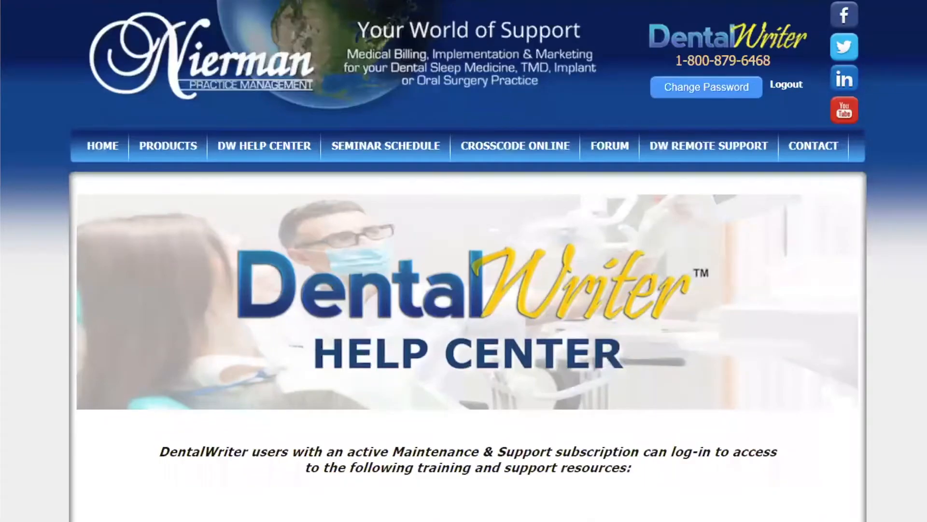